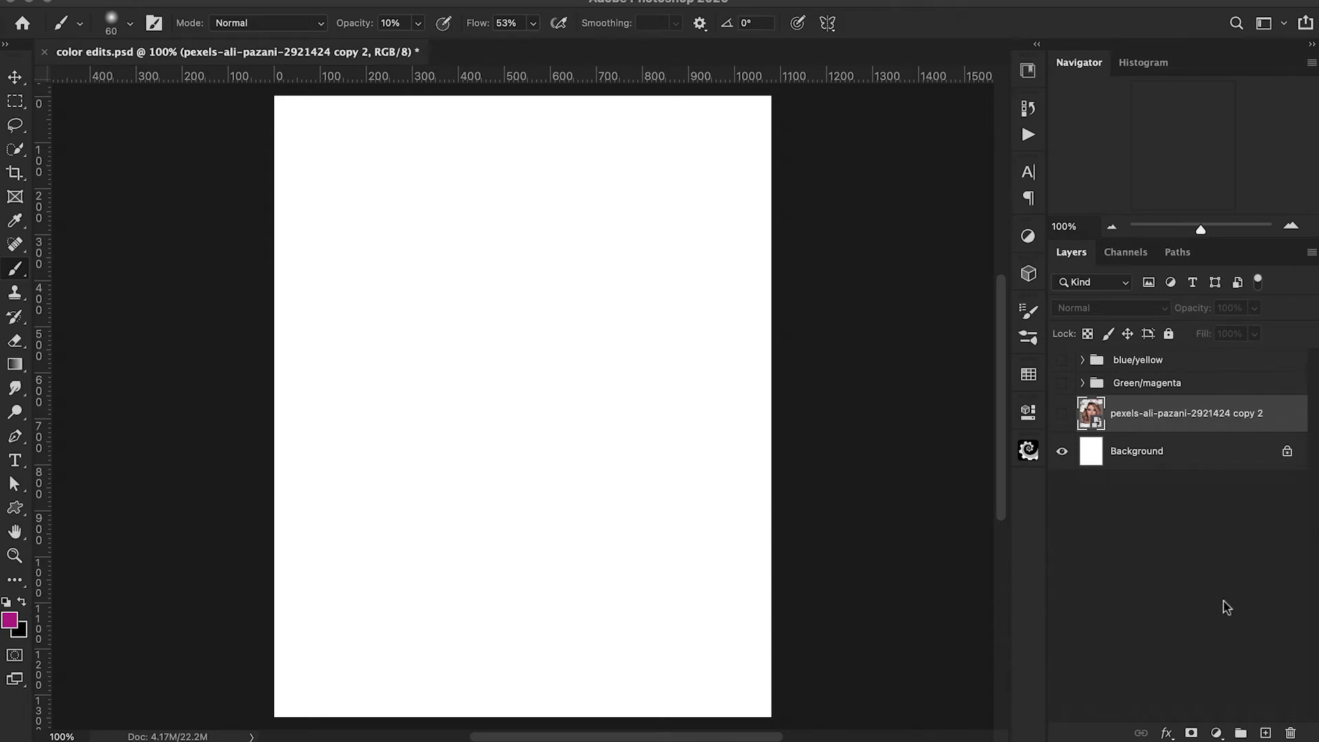
Step: Show the portrait layer, duplicate it, rename the lower copy "original" and hide that layer
{"action": "left_click", "coordinate": [1062, 414]}
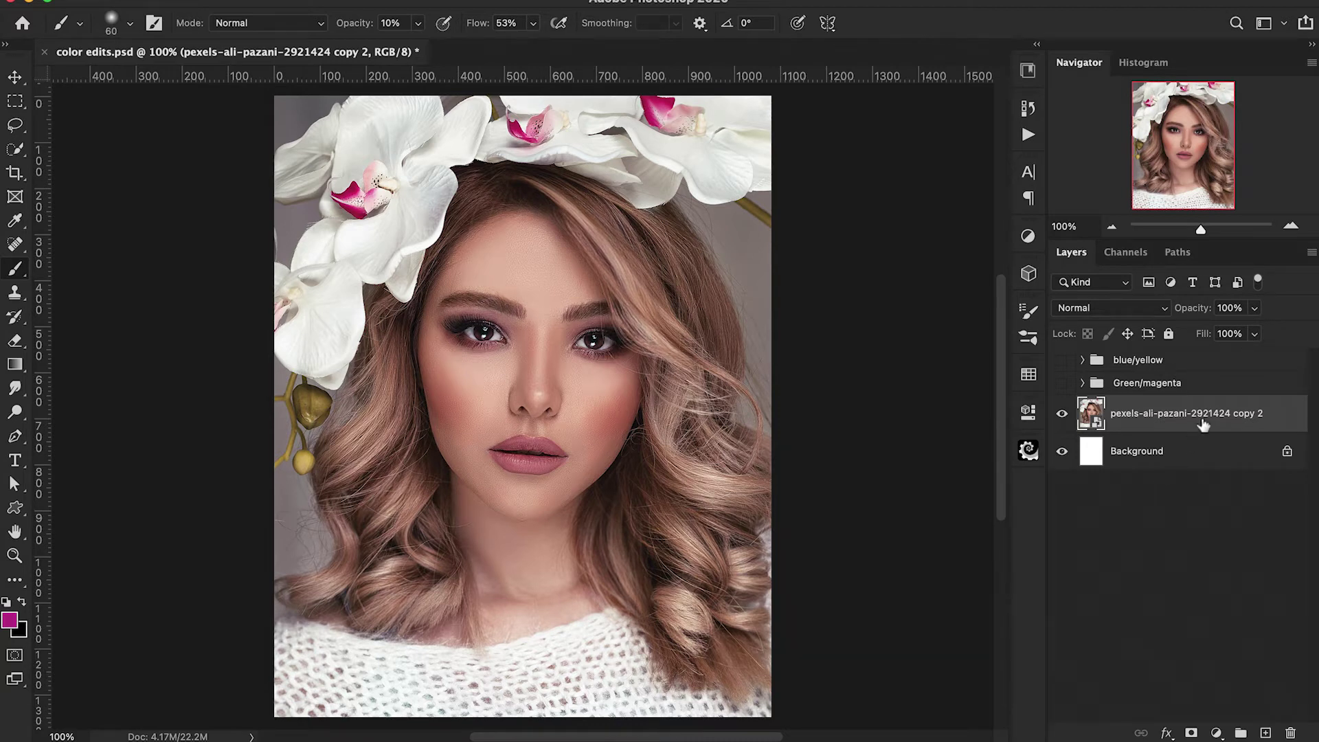
{"action": "key", "text": "super+j"}
{"action": "double_click", "coordinate": [1129, 452]}
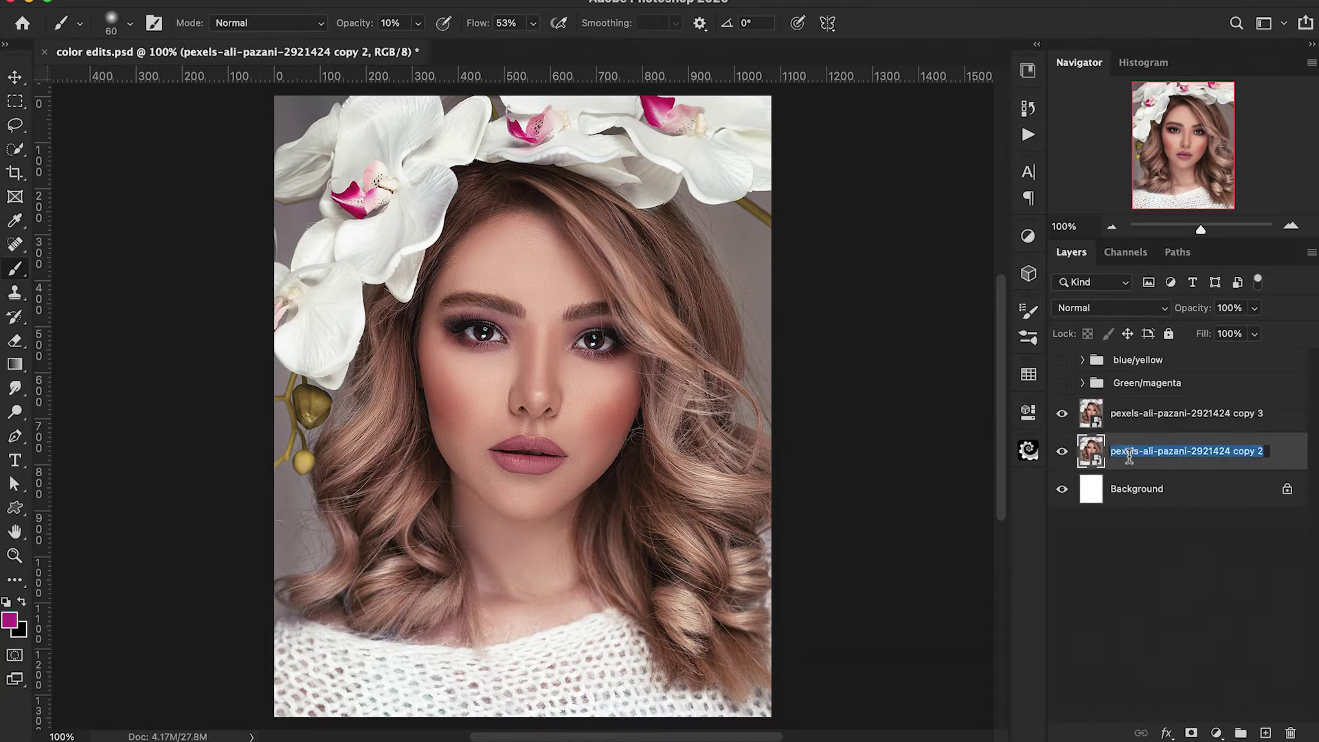
{"action": "key", "text": "BackSpace"}
{"action": "type", "text": "original"}
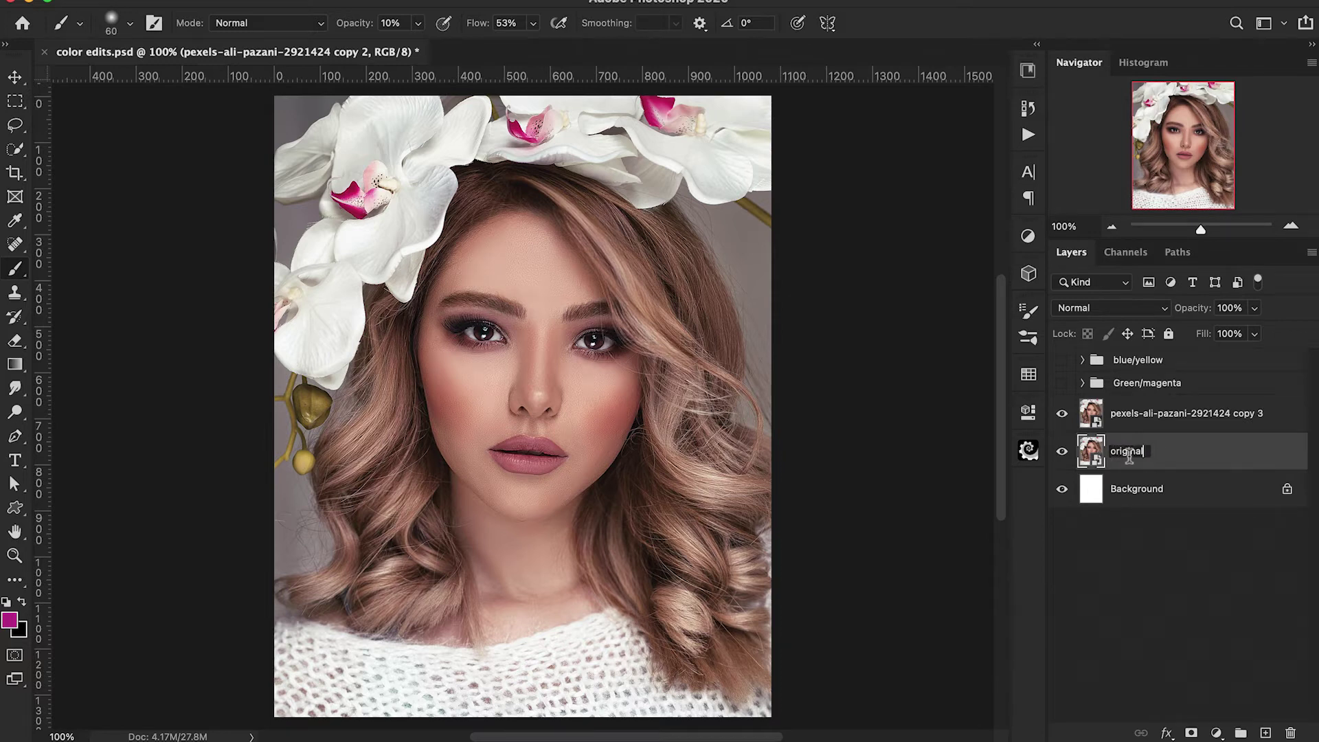
{"action": "key", "text": "Return"}
{"action": "left_click", "coordinate": [1063, 452]}
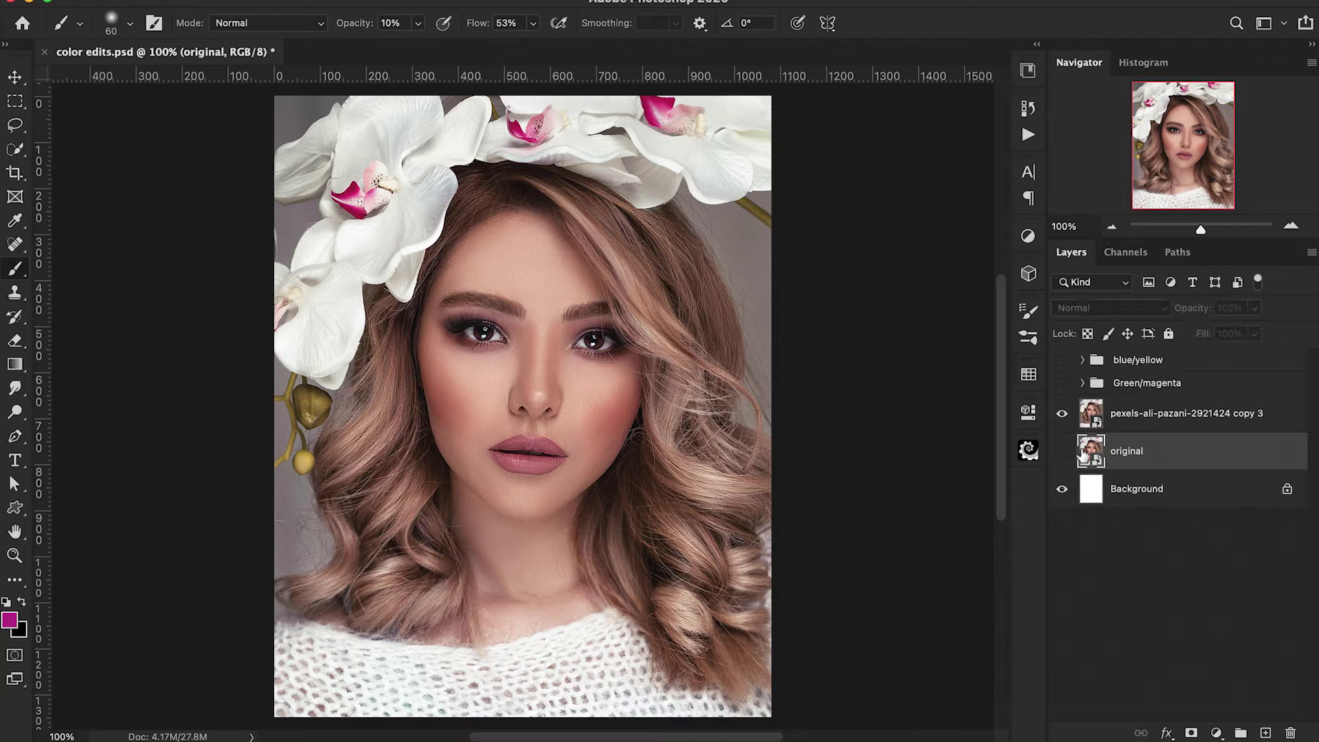
Step: Start a Camera Raw filter on the upper portrait copy with Exposure +0.15, Contrast +20, Whites +9, Vibrance +4 and Saturation +13
{"action": "left_click", "coordinate": [1137, 418]}
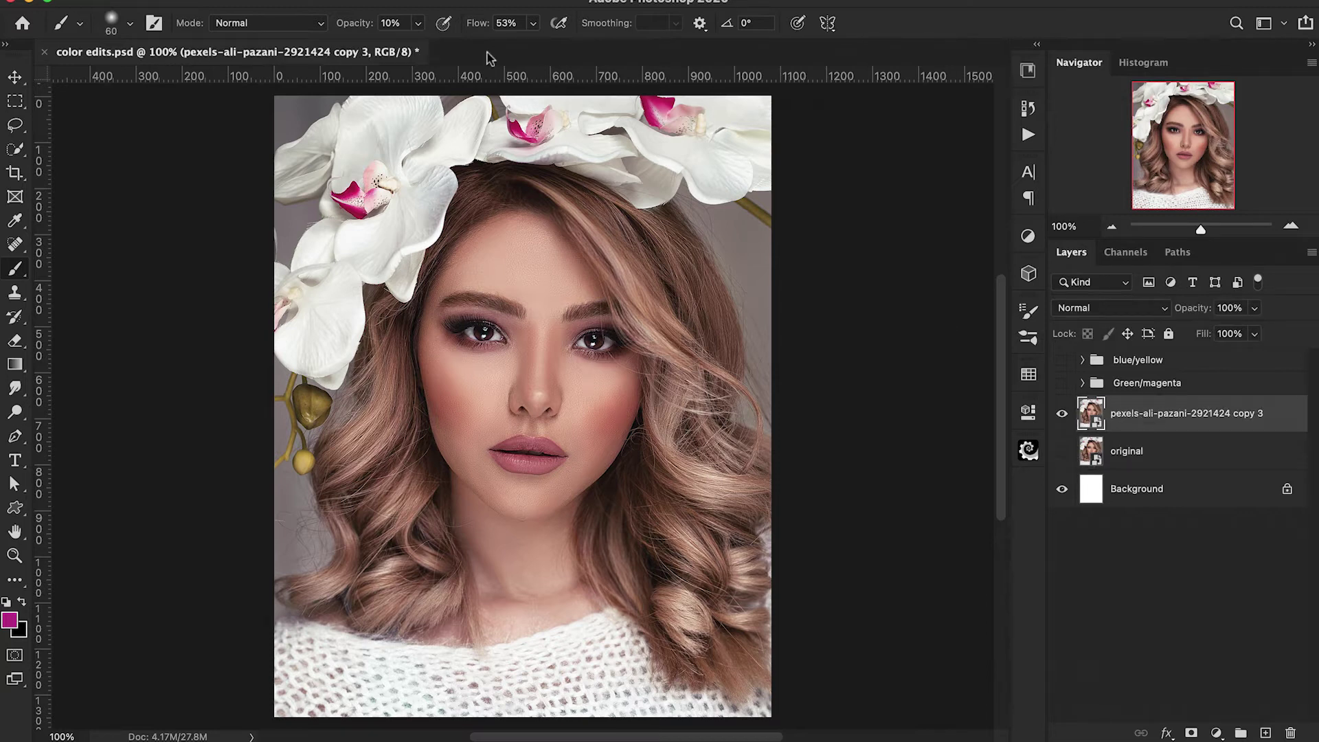
{"action": "left_click", "coordinate": [428, 0]}
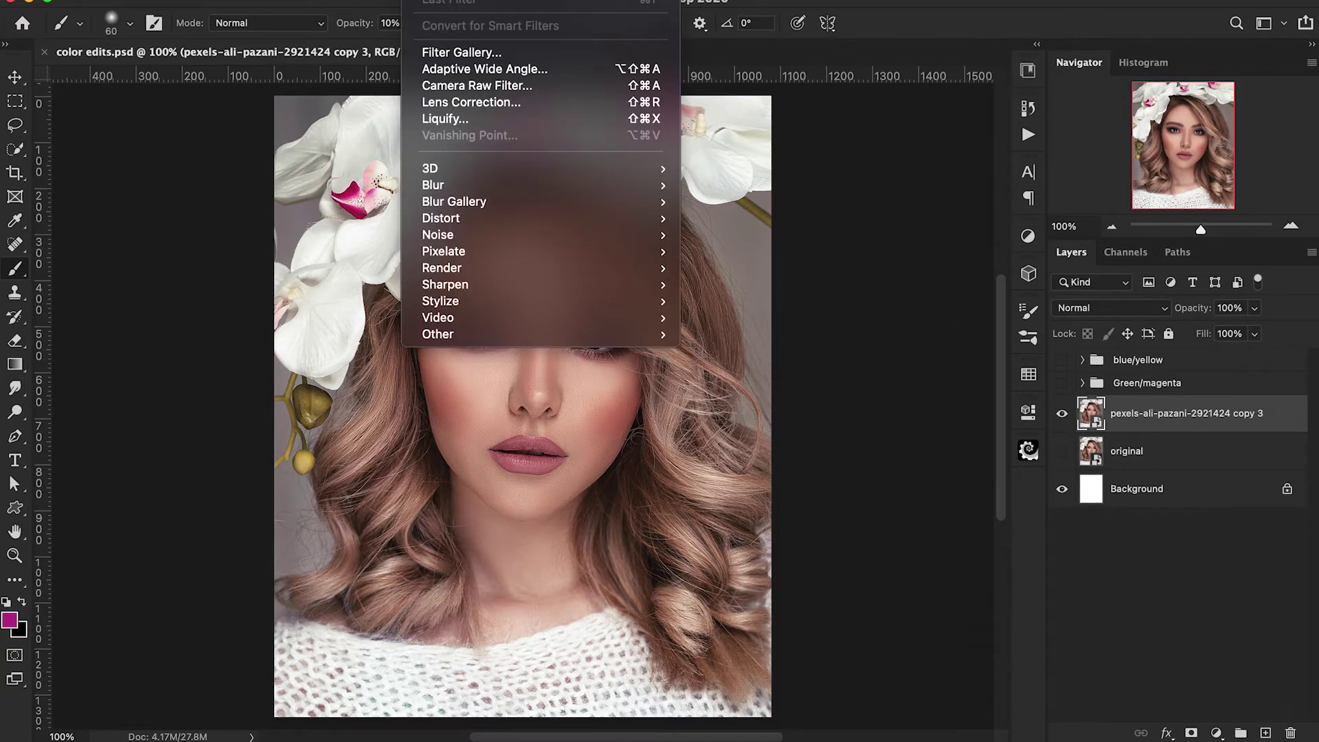
{"action": "left_click", "coordinate": [450, 85]}
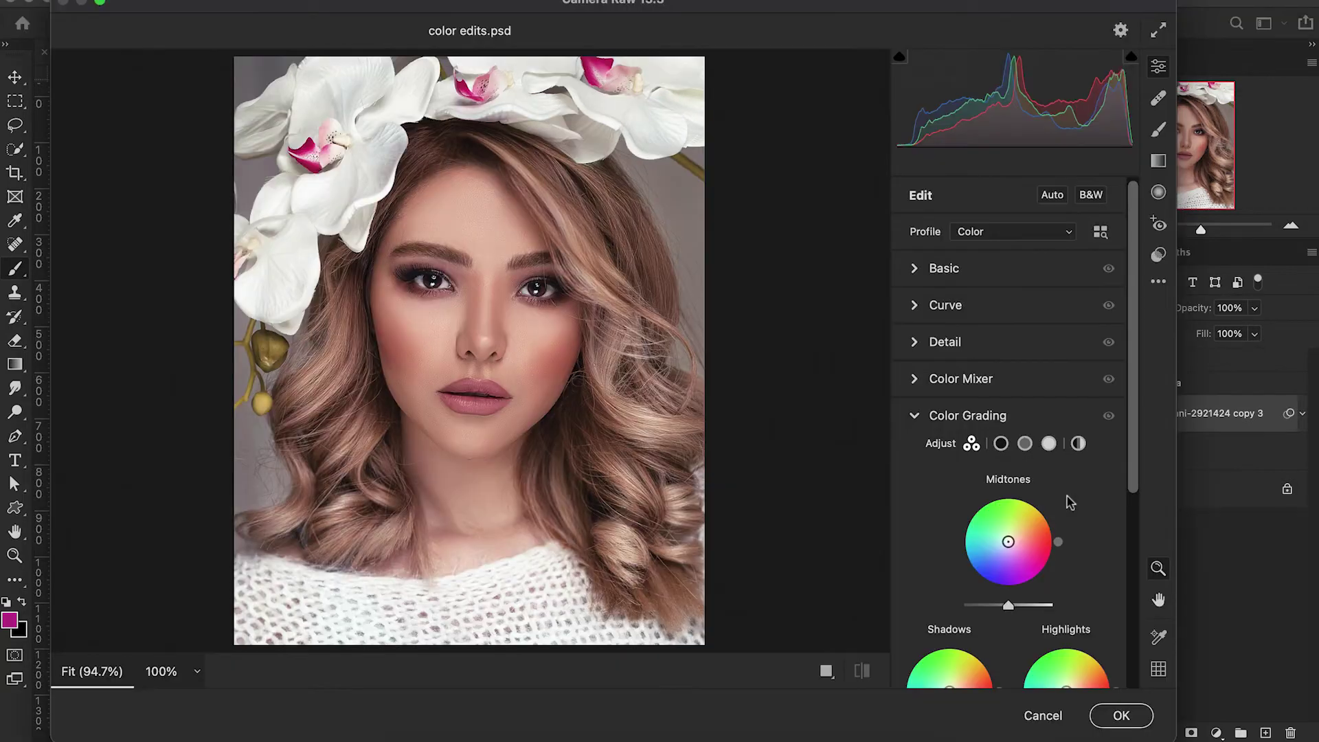
{"action": "left_click", "coordinate": [914, 268]}
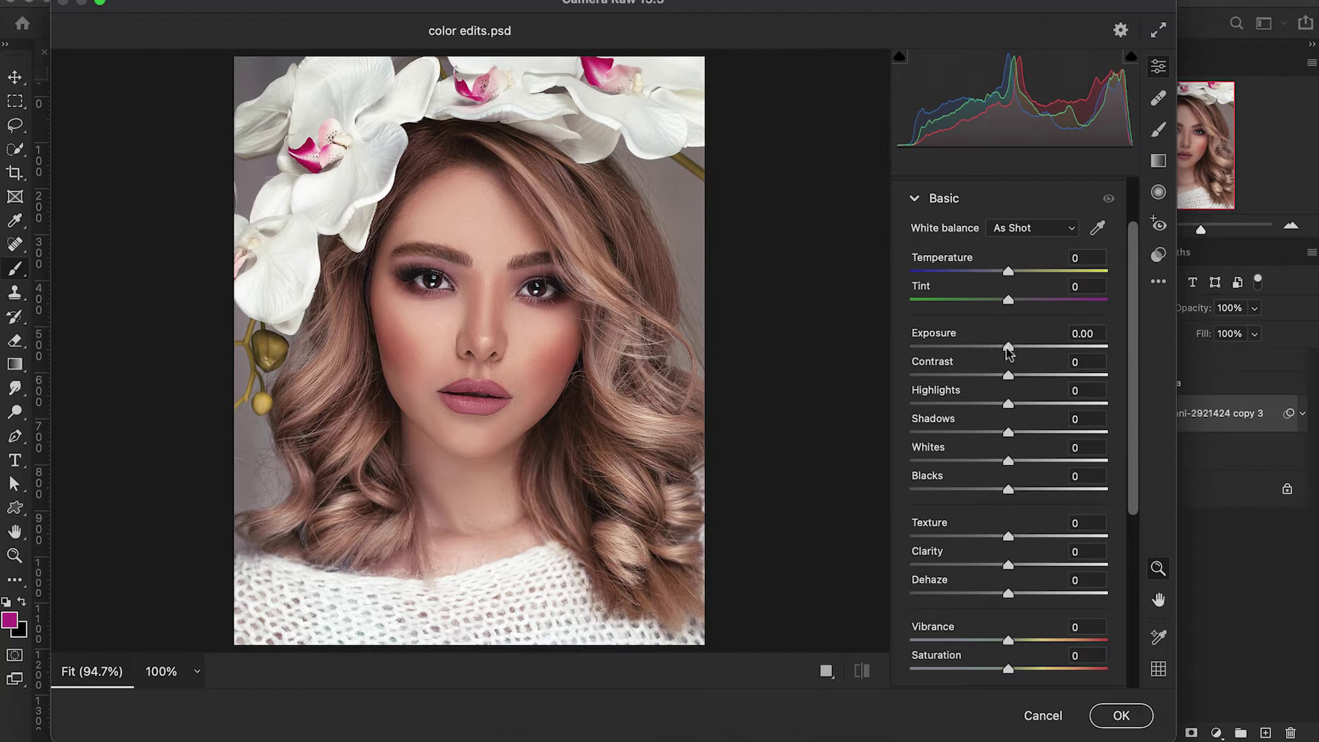
{"action": "left_click_drag", "start_coordinate": [1008, 351], "coordinate": [1011, 351]}
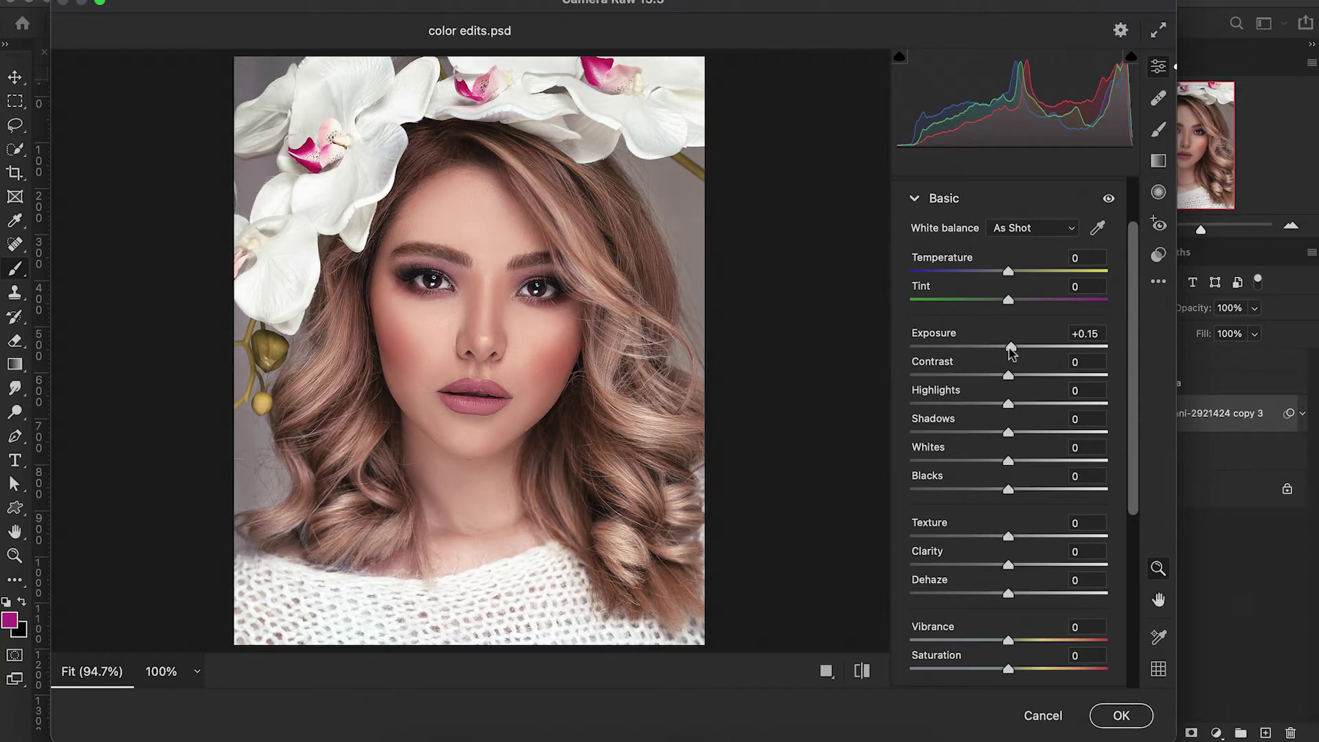
{"action": "left_click_drag", "start_coordinate": [1008, 376], "coordinate": [1026, 377]}
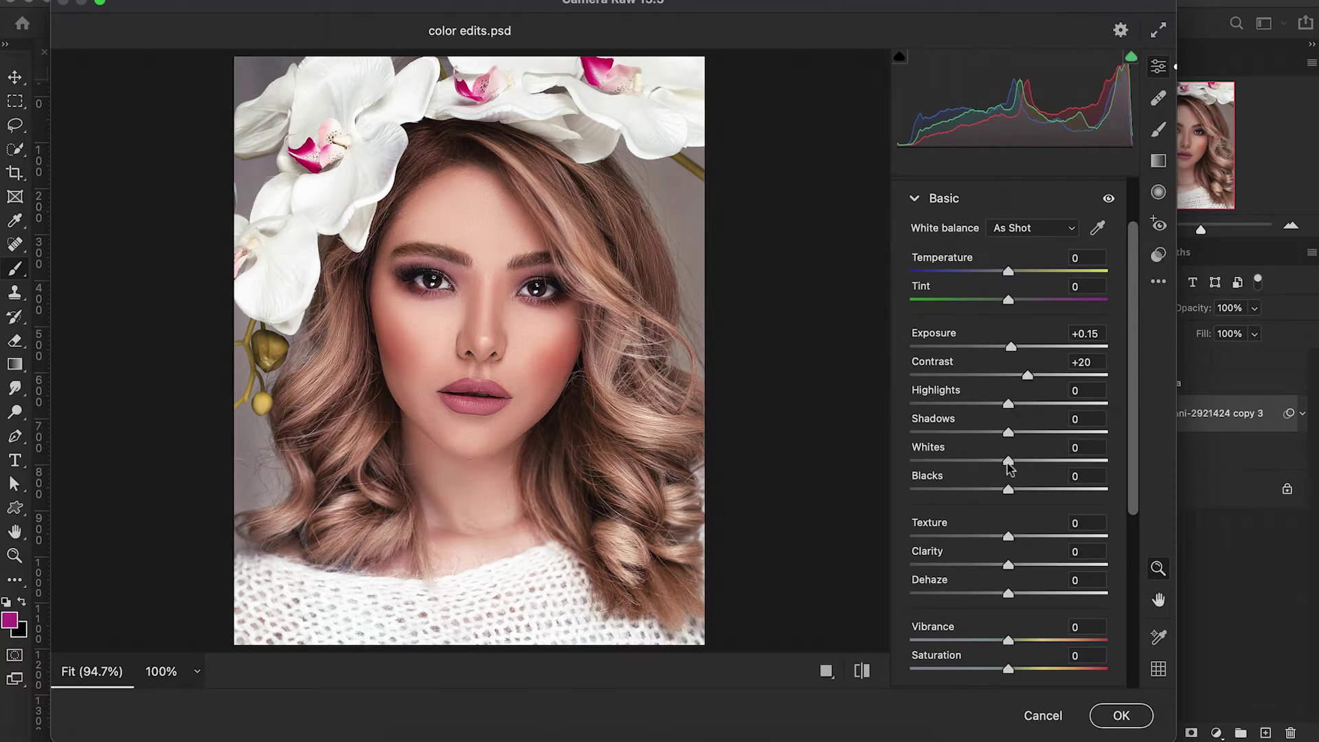
{"action": "left_click_drag", "start_coordinate": [1007, 465], "coordinate": [1018, 466]}
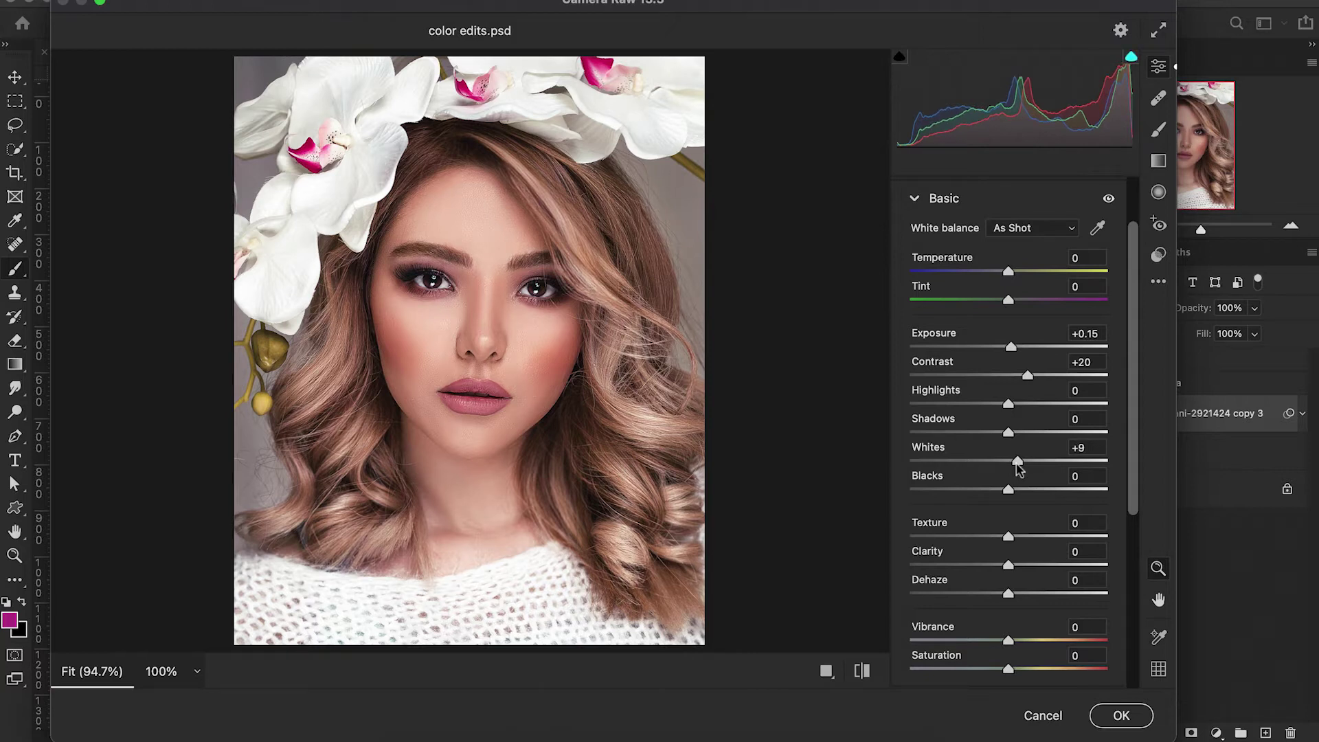
{"action": "scroll", "coordinate": [1007, 493], "scroll_direction": "down", "scroll_amount": 4}
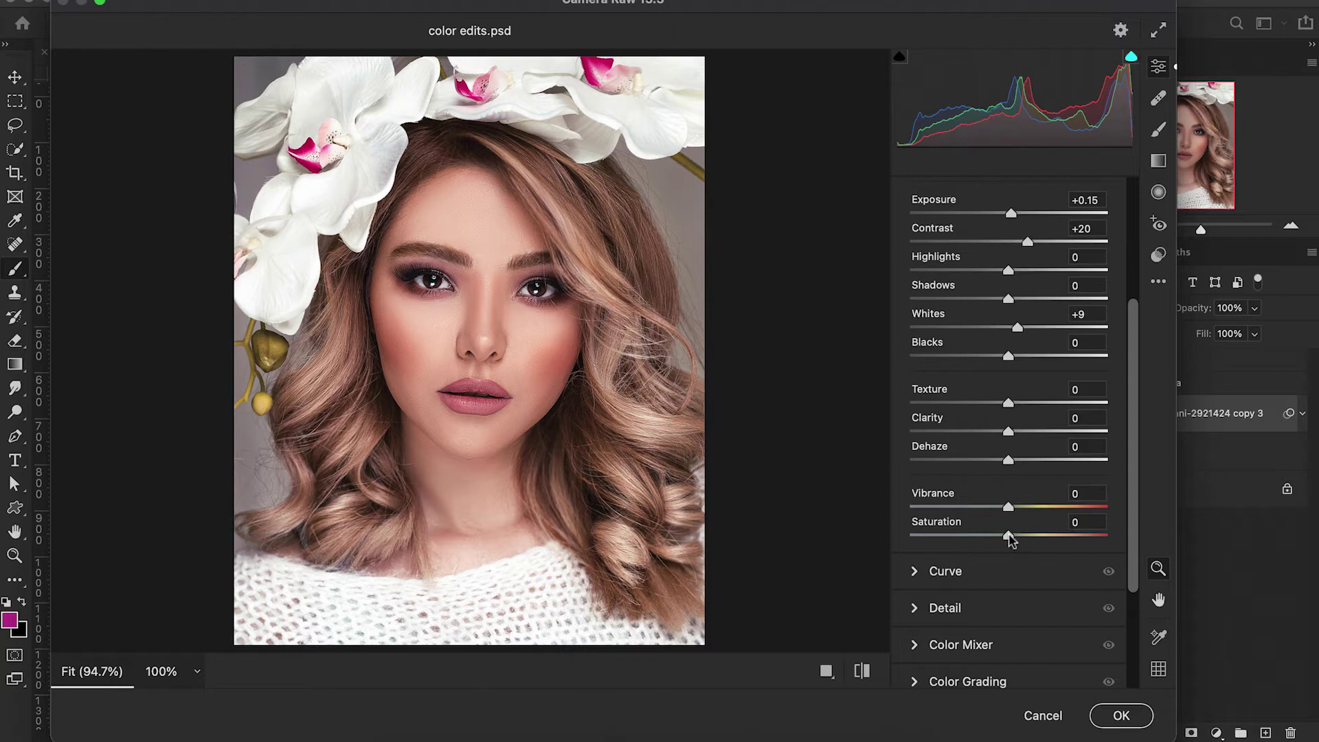
{"action": "left_click_drag", "start_coordinate": [1008, 536], "coordinate": [1012, 509]}
Step: Color grade midtones to hue 176, saturation 25, highlights to 163, 16 and shadows to 353, 50, and apply the filter
{"action": "scroll", "coordinate": [987, 403], "scroll_direction": "down", "scroll_amount": 3}
{"action": "scroll", "coordinate": [984, 402], "scroll_direction": "down", "scroll_amount": 2}
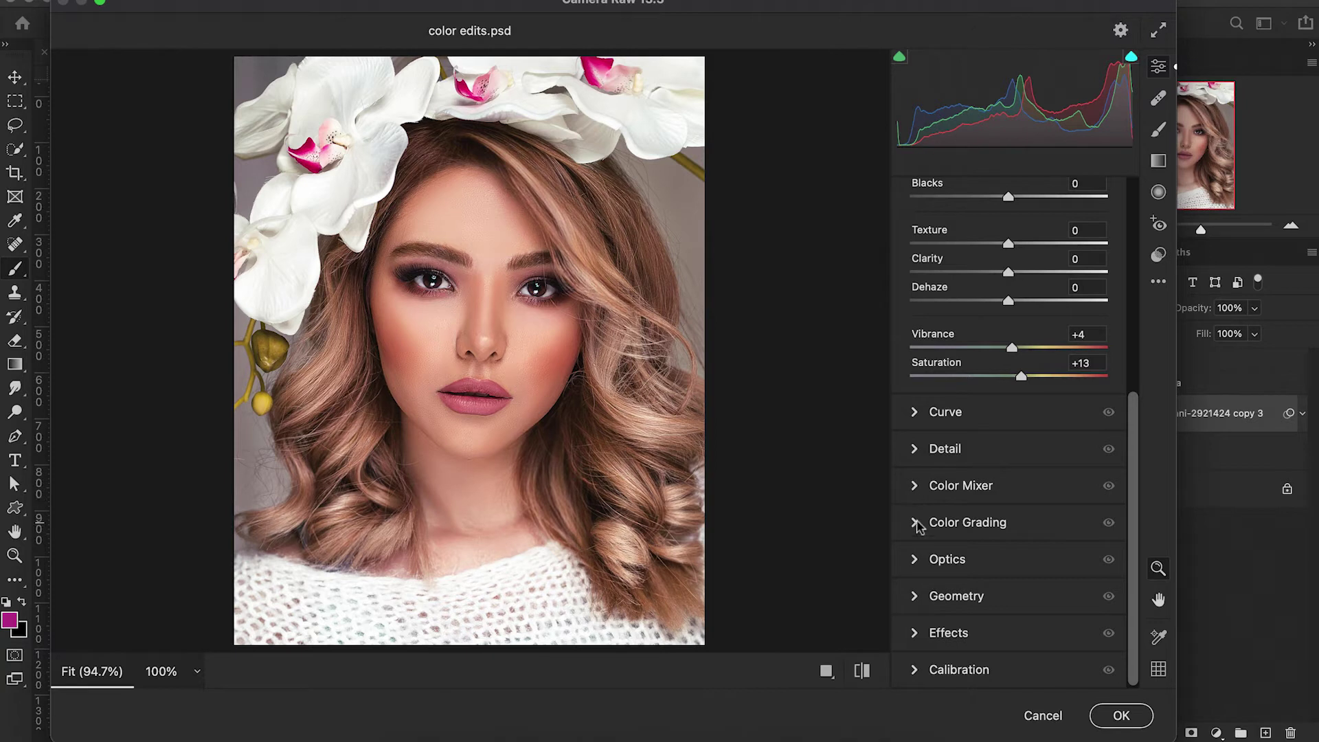
{"action": "left_click", "coordinate": [916, 524]}
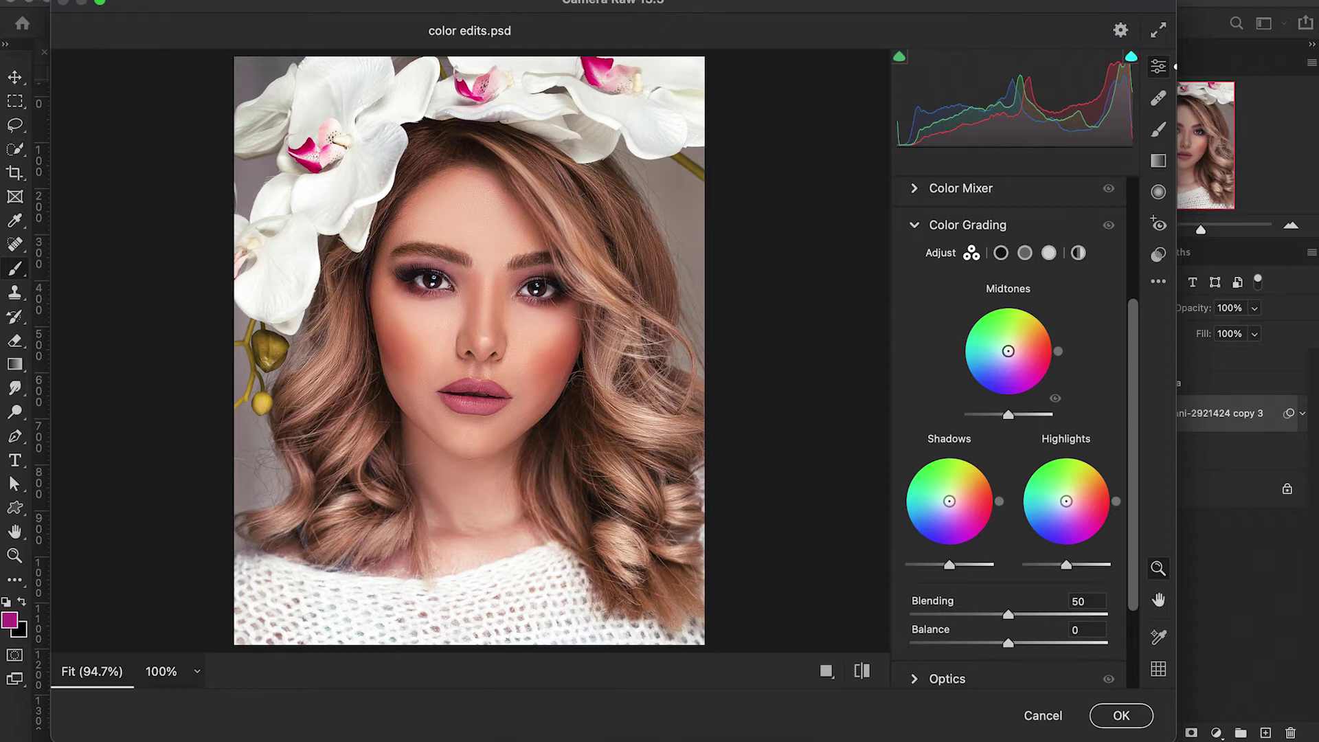
{"action": "left_click_drag", "start_coordinate": [1008, 351], "coordinate": [997, 350]}
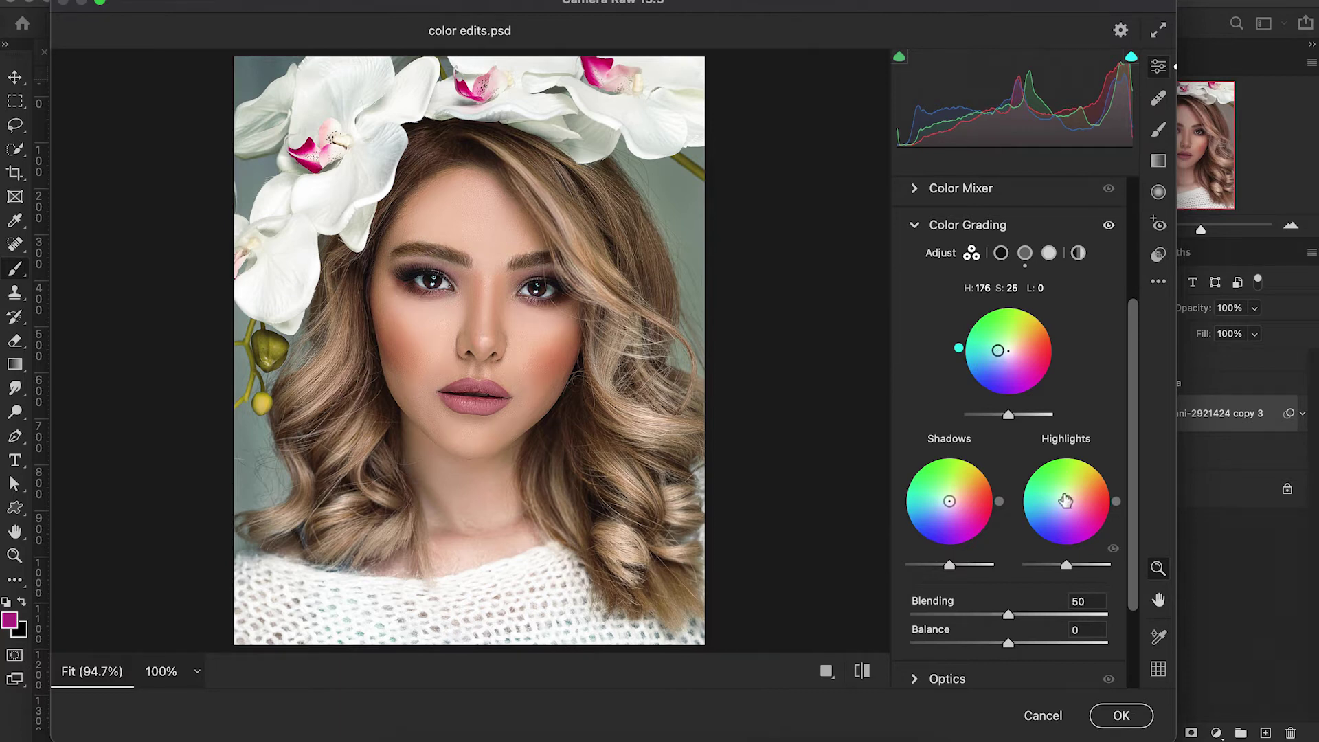
{"action": "left_click_drag", "start_coordinate": [1066, 501], "coordinate": [1060, 499]}
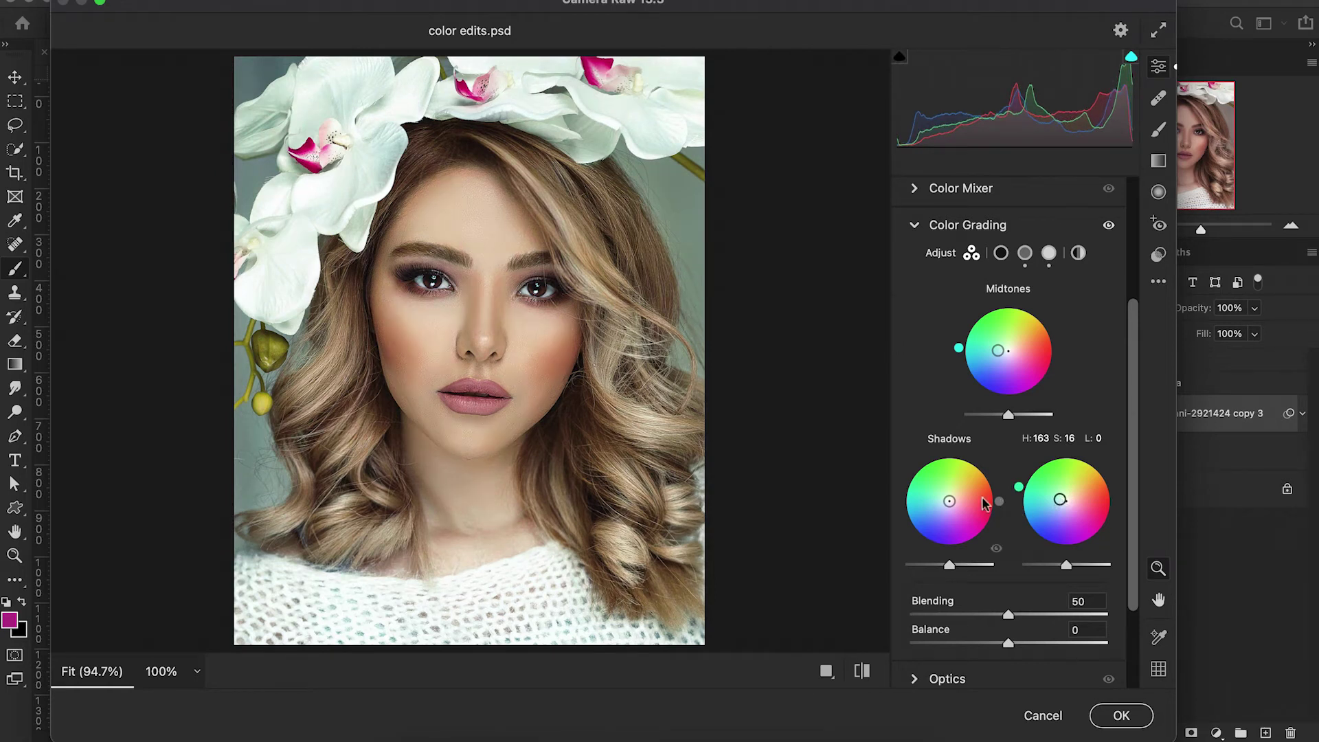
{"action": "left_click_drag", "start_coordinate": [949, 502], "coordinate": [969, 503]}
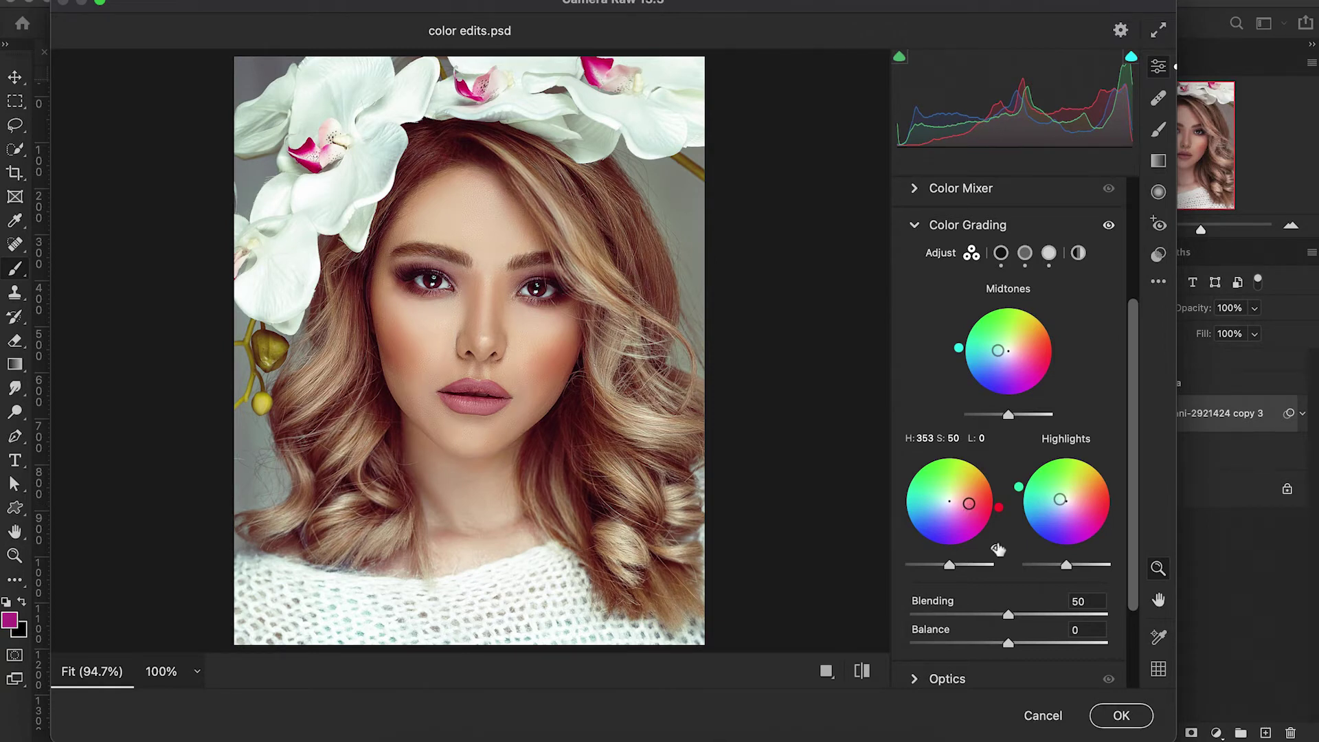
{"action": "scroll", "coordinate": [1001, 547], "scroll_direction": "down", "scroll_amount": 3}
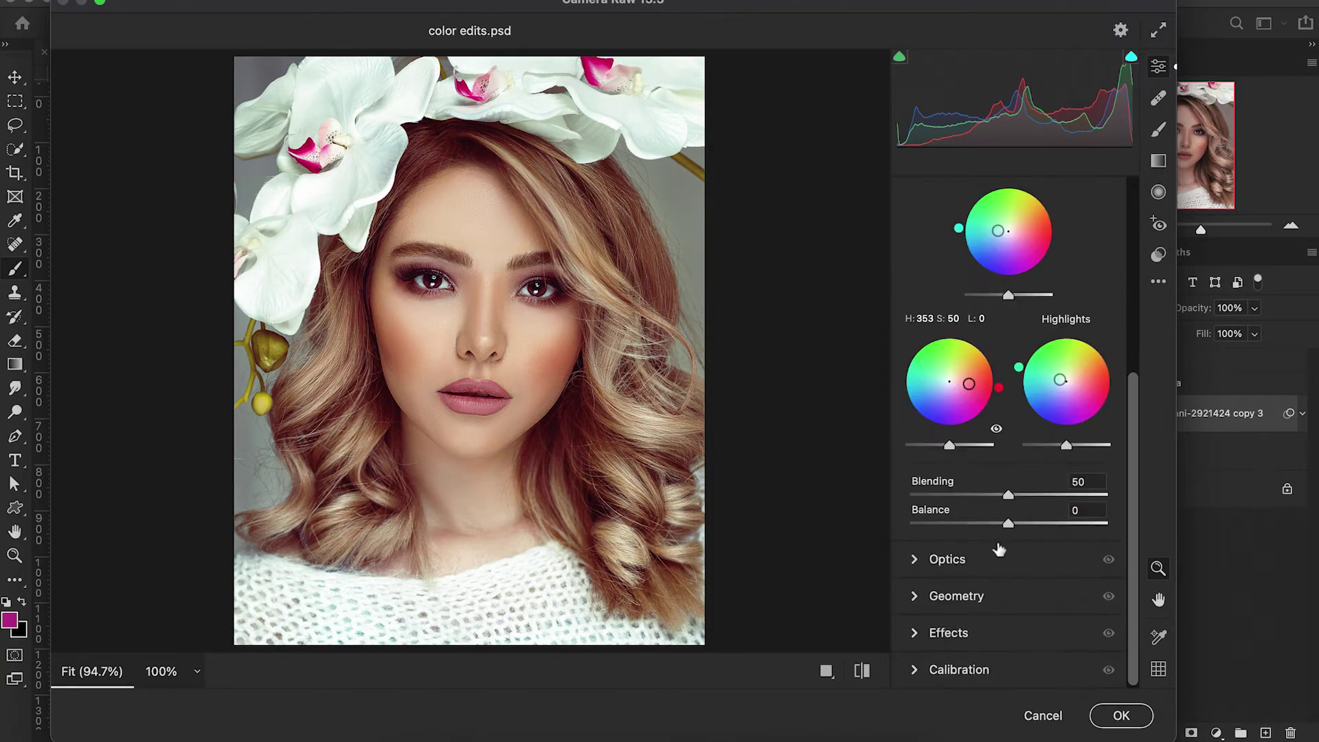
{"action": "left_click", "coordinate": [1121, 716]}
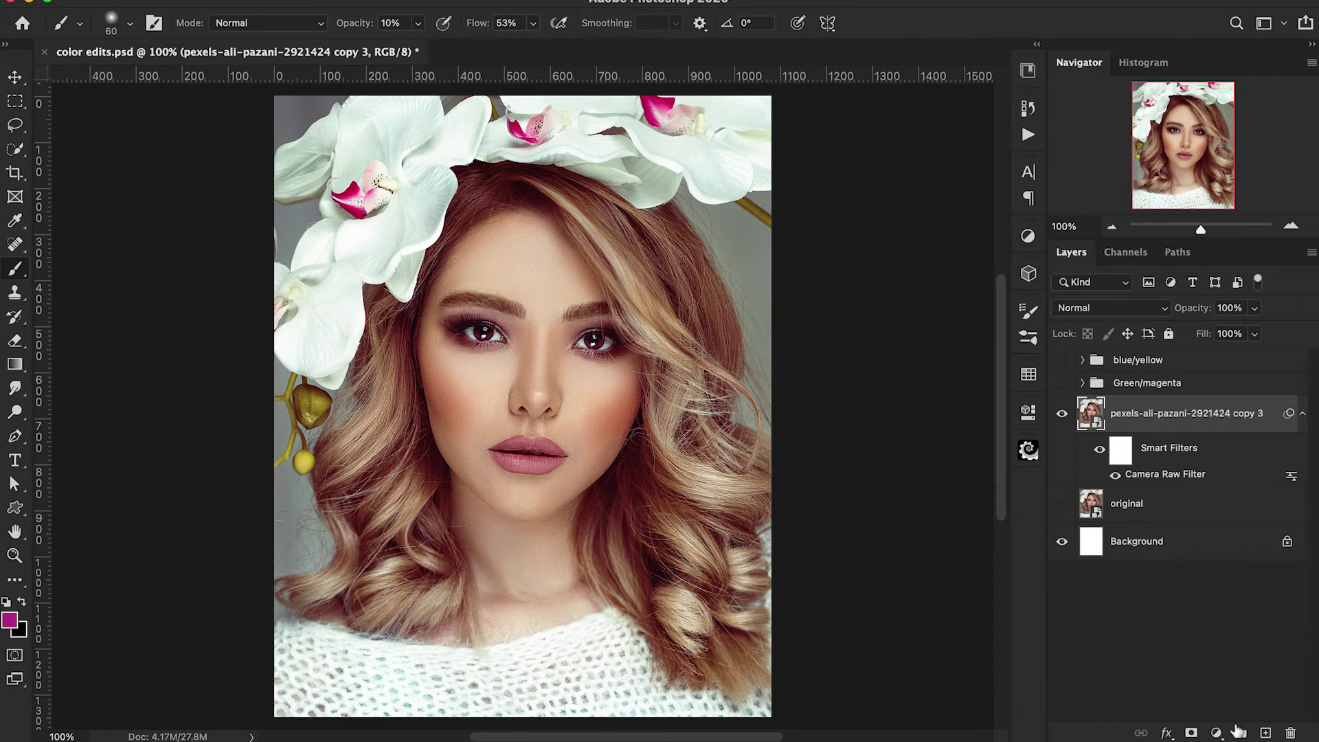
Step: Add a Selective Color adjustment layer above the filtered portrait copy and clip it to that layer
{"action": "left_click", "coordinate": [1217, 733]}
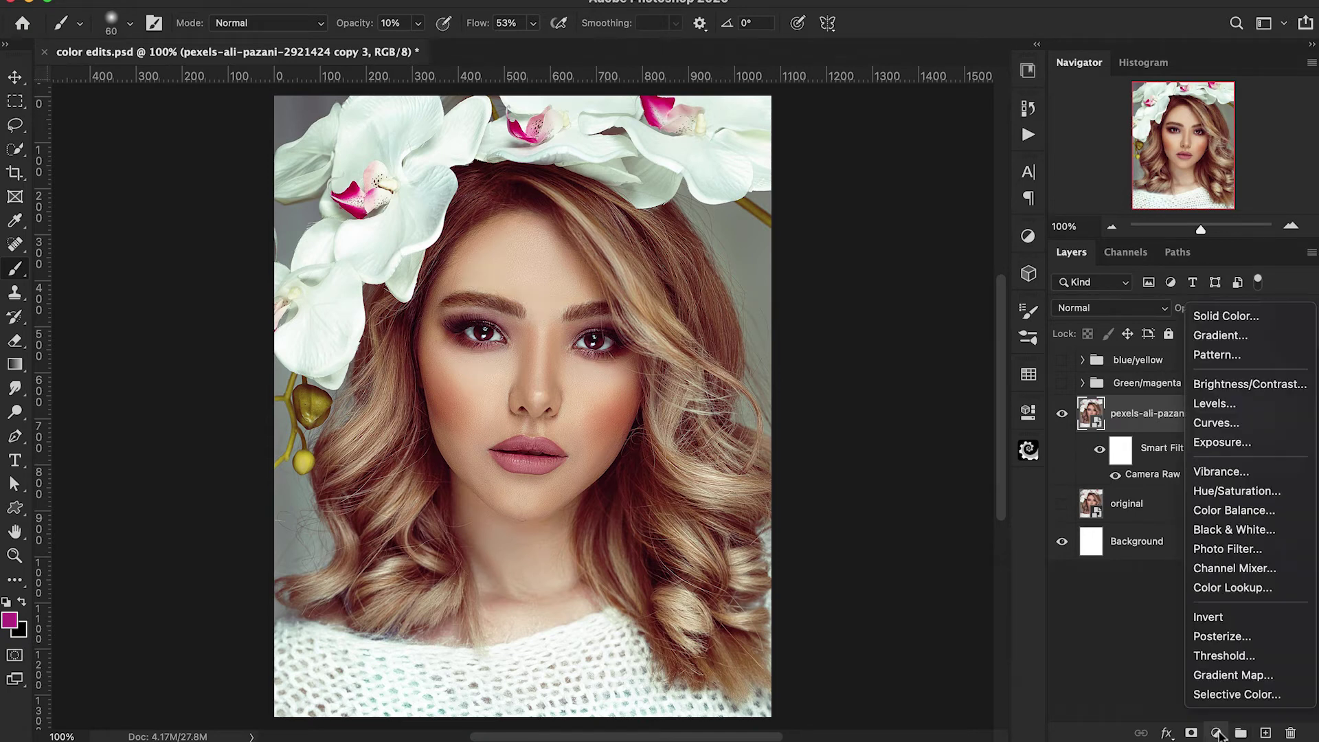
{"action": "left_click", "coordinate": [1223, 695]}
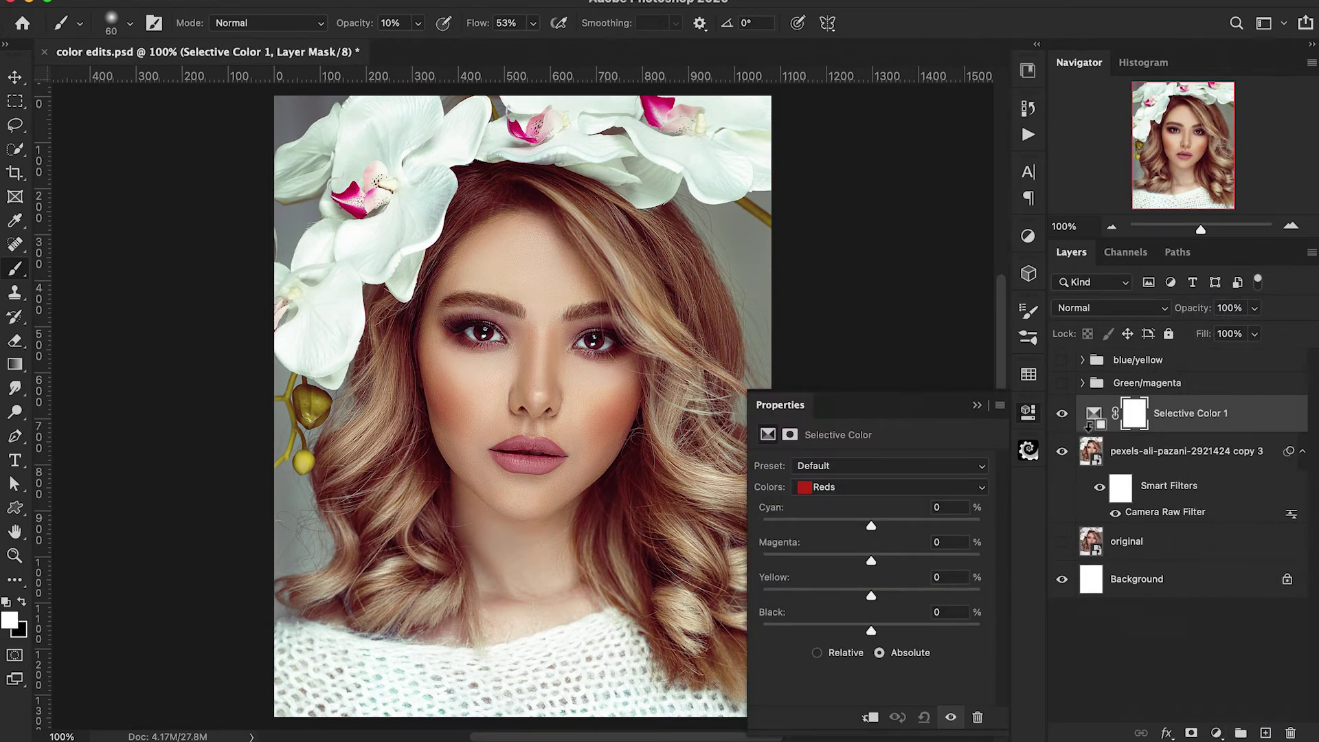
{"action": "left_click", "coordinate": [1088, 433], "text": "alt"}
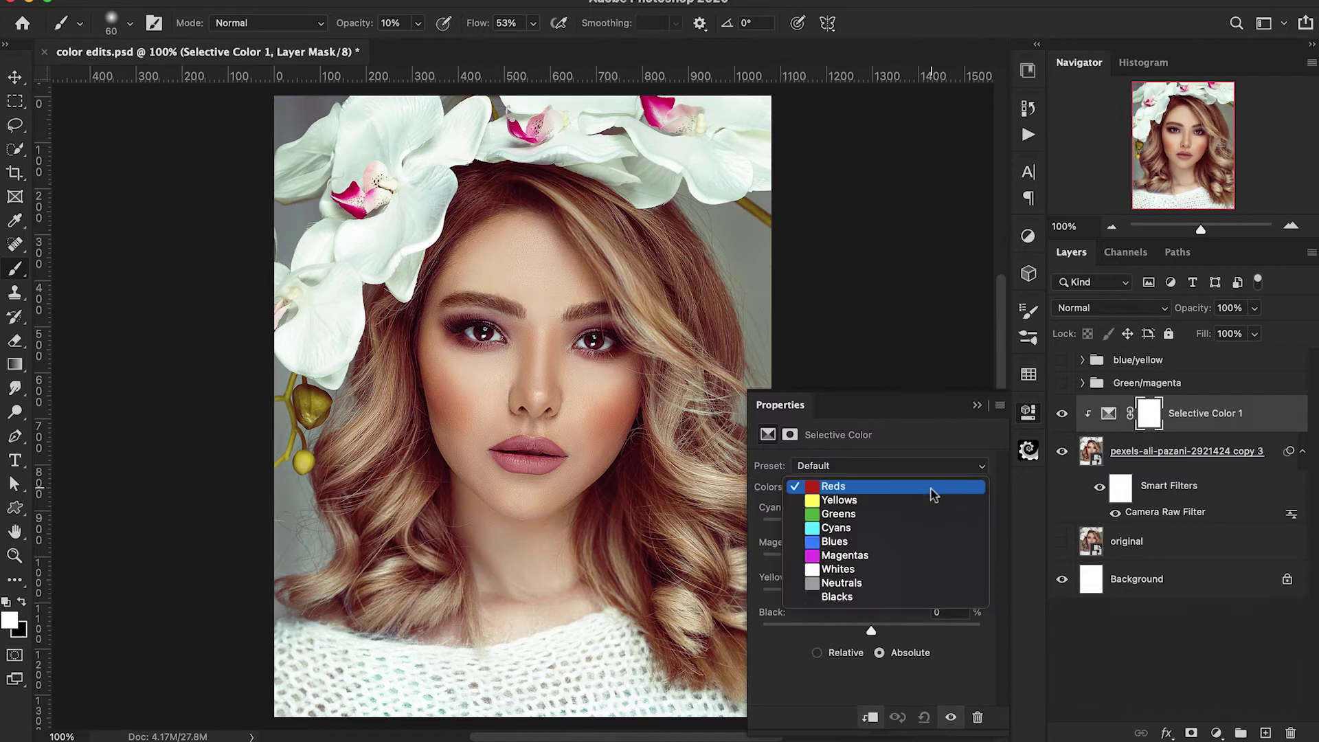
Step: Set the Magentas range to Cyan -100% and Magenta about -95%, and compare the image with and without the adjustment
{"action": "left_click", "coordinate": [913, 555]}
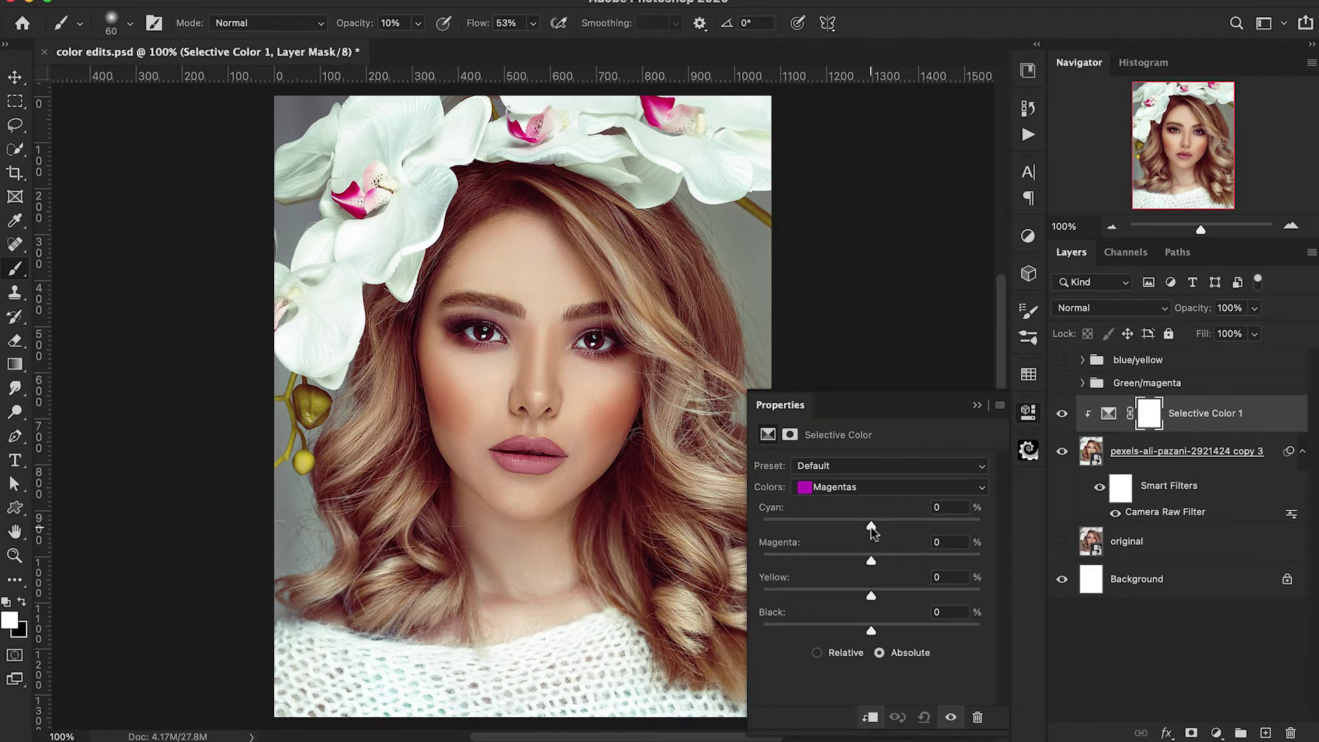
{"action": "left_click_drag", "start_coordinate": [871, 528], "coordinate": [762, 543]}
{"action": "left_click_drag", "start_coordinate": [870, 564], "coordinate": [768, 585]}
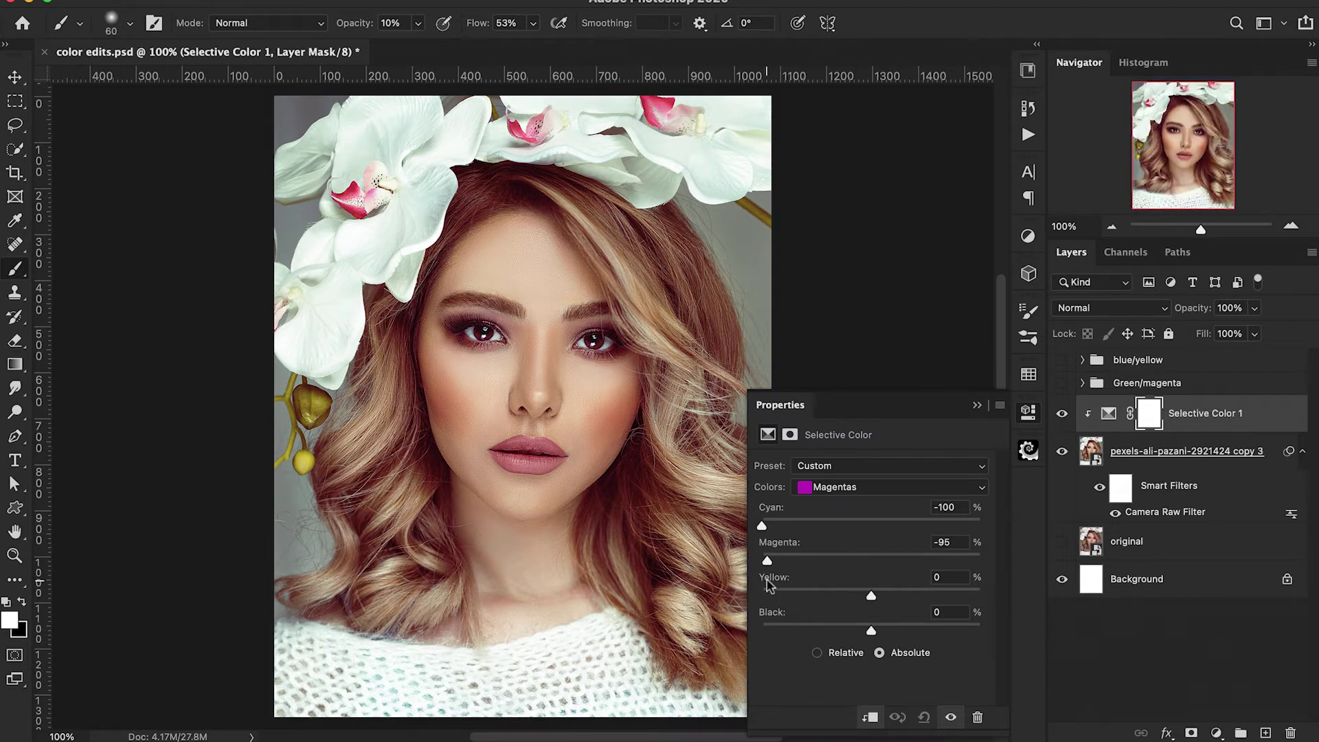
{"action": "left_click_drag", "start_coordinate": [768, 584], "coordinate": [772, 585]}
{"action": "left_click", "coordinate": [977, 406]}
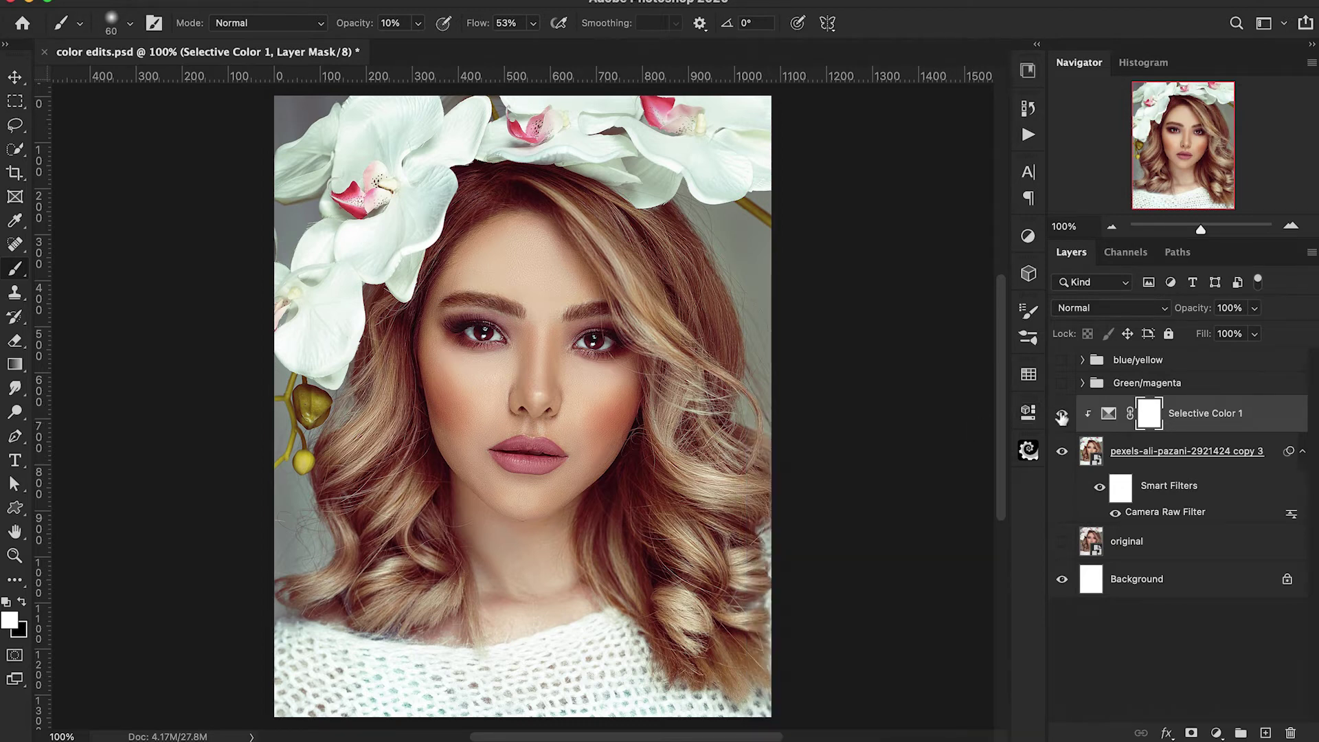
{"action": "left_click", "coordinate": [1062, 418]}
{"action": "left_click", "coordinate": [1062, 417]}
{"action": "left_click", "coordinate": [1062, 417]}
{"action": "left_click", "coordinate": [1063, 417]}
Step: Add a clipped Color Balance adjustment with Cyan–Red at -57 for the midtones and -37 for the highlights
{"action": "left_click", "coordinate": [1217, 734]}
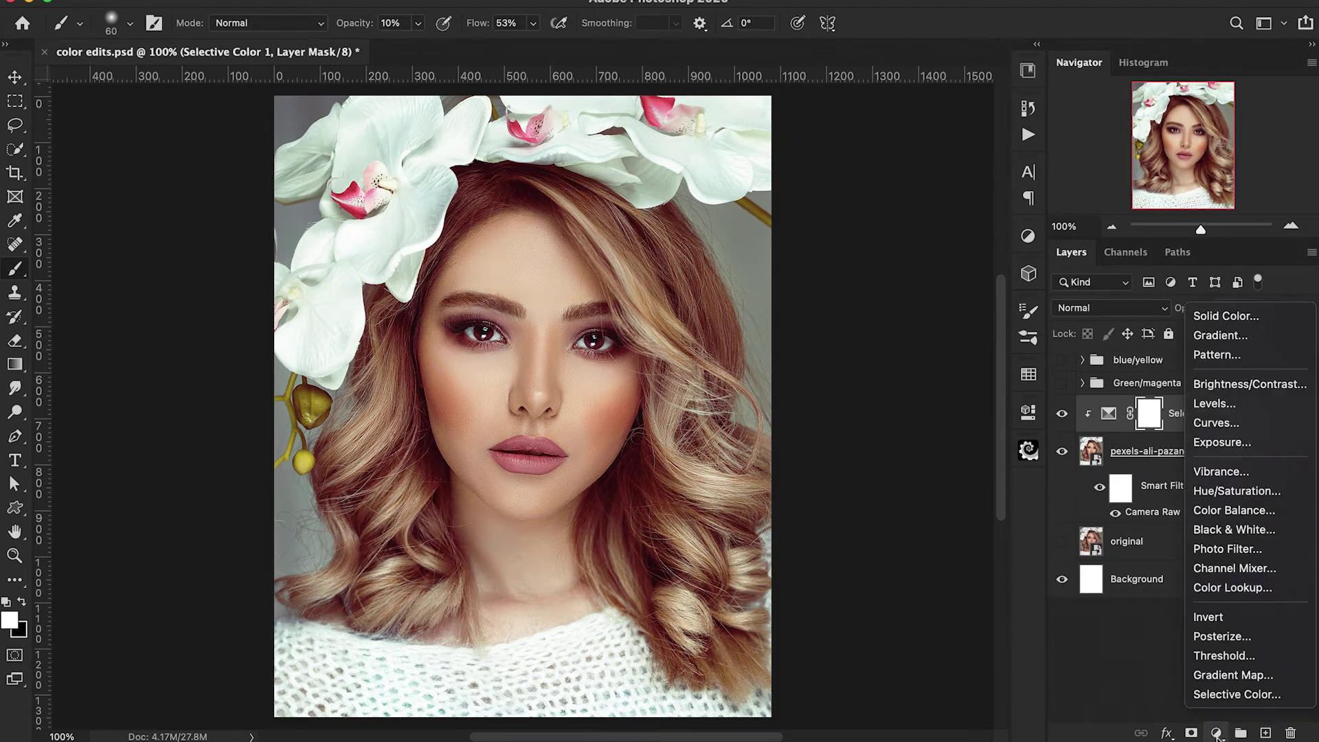
{"action": "left_click", "coordinate": [1209, 510]}
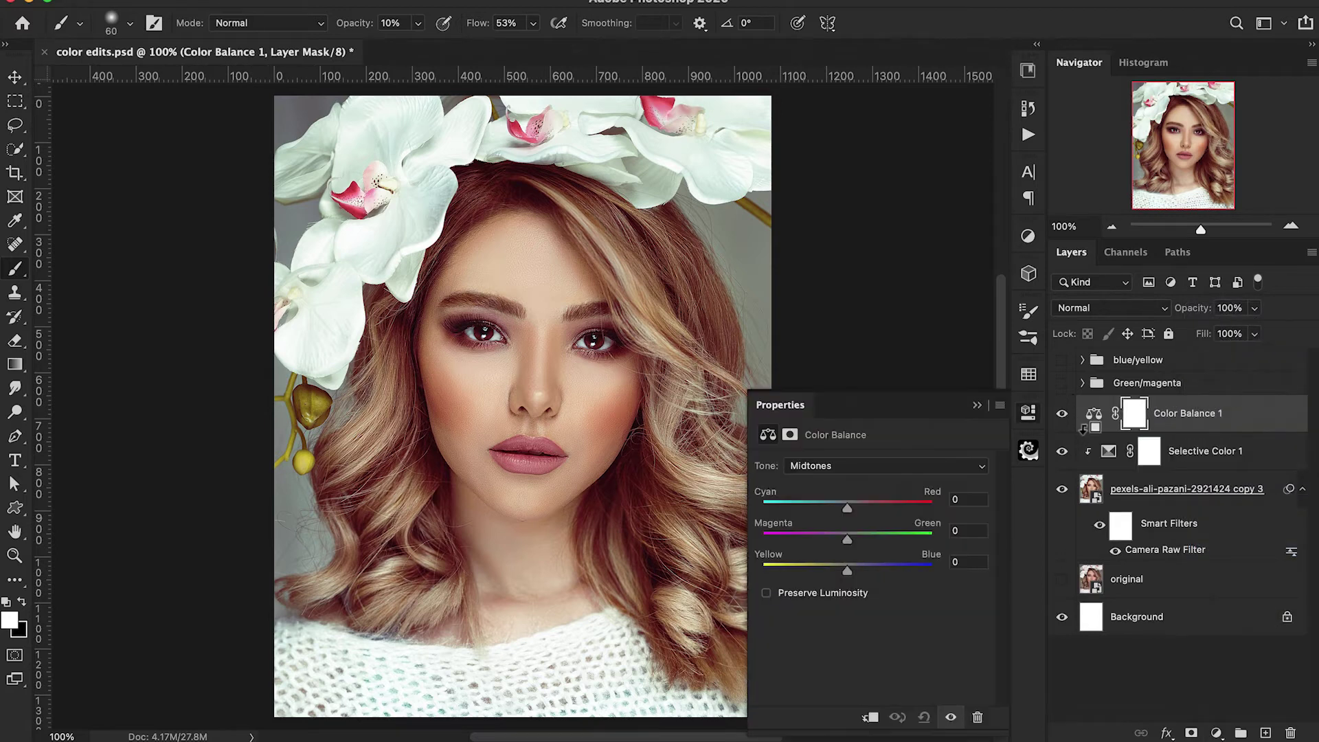
{"action": "left_click", "coordinate": [1084, 430], "text": "alt"}
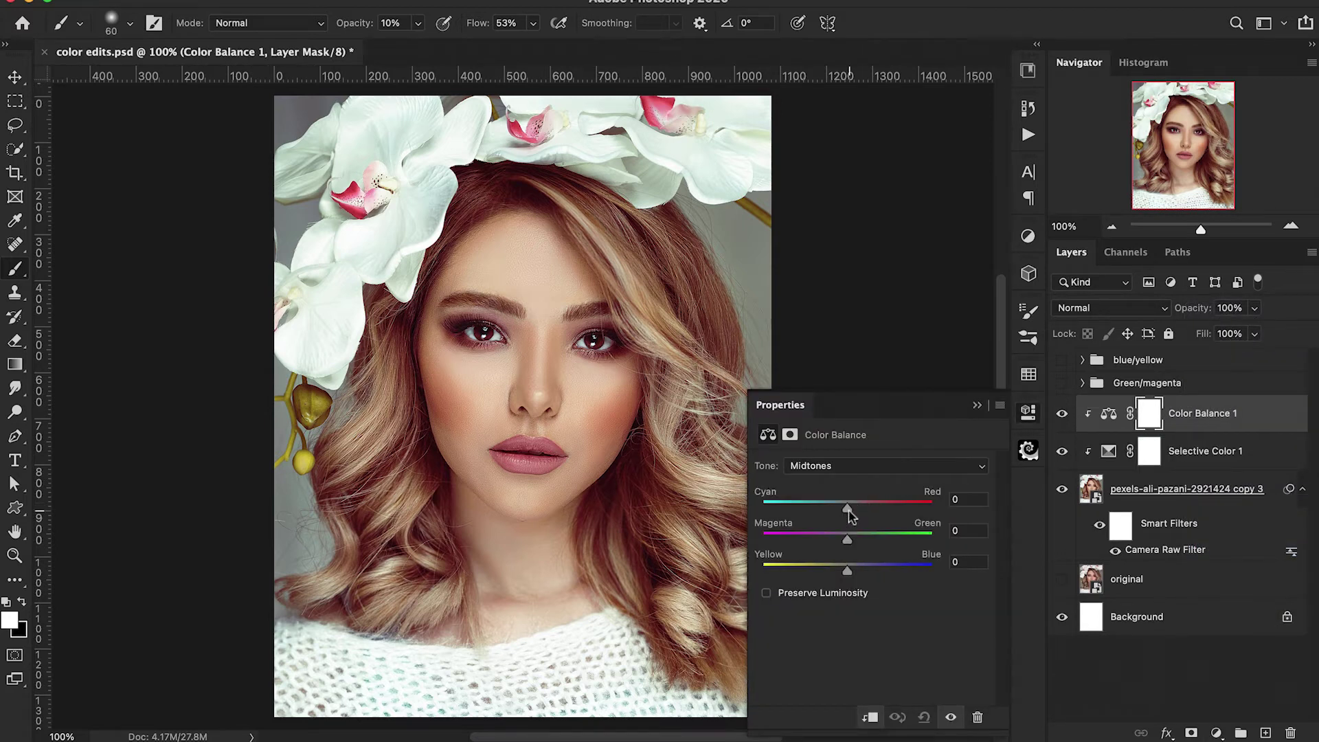
{"action": "left_click_drag", "start_coordinate": [849, 511], "coordinate": [799, 512]}
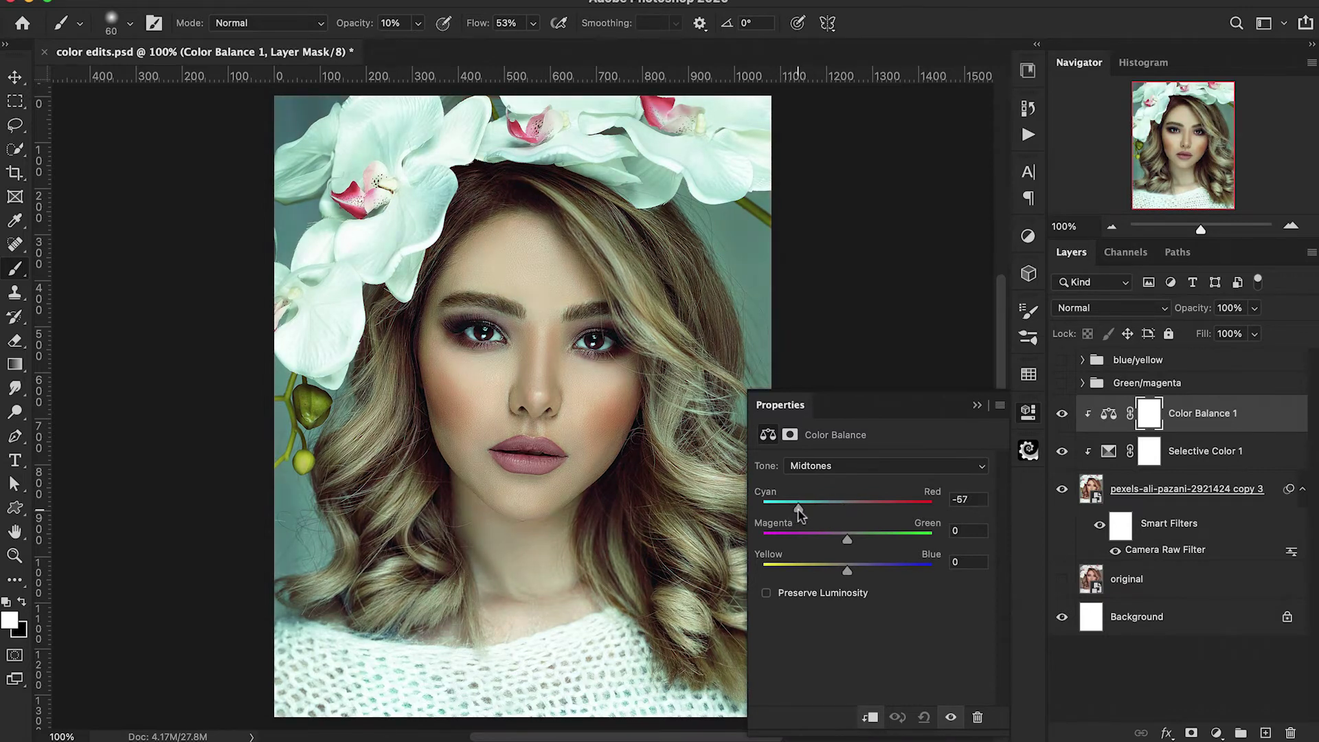
{"action": "left_click", "coordinate": [888, 473]}
{"action": "left_click", "coordinate": [877, 484]}
{"action": "left_click_drag", "start_coordinate": [847, 509], "coordinate": [818, 517]}
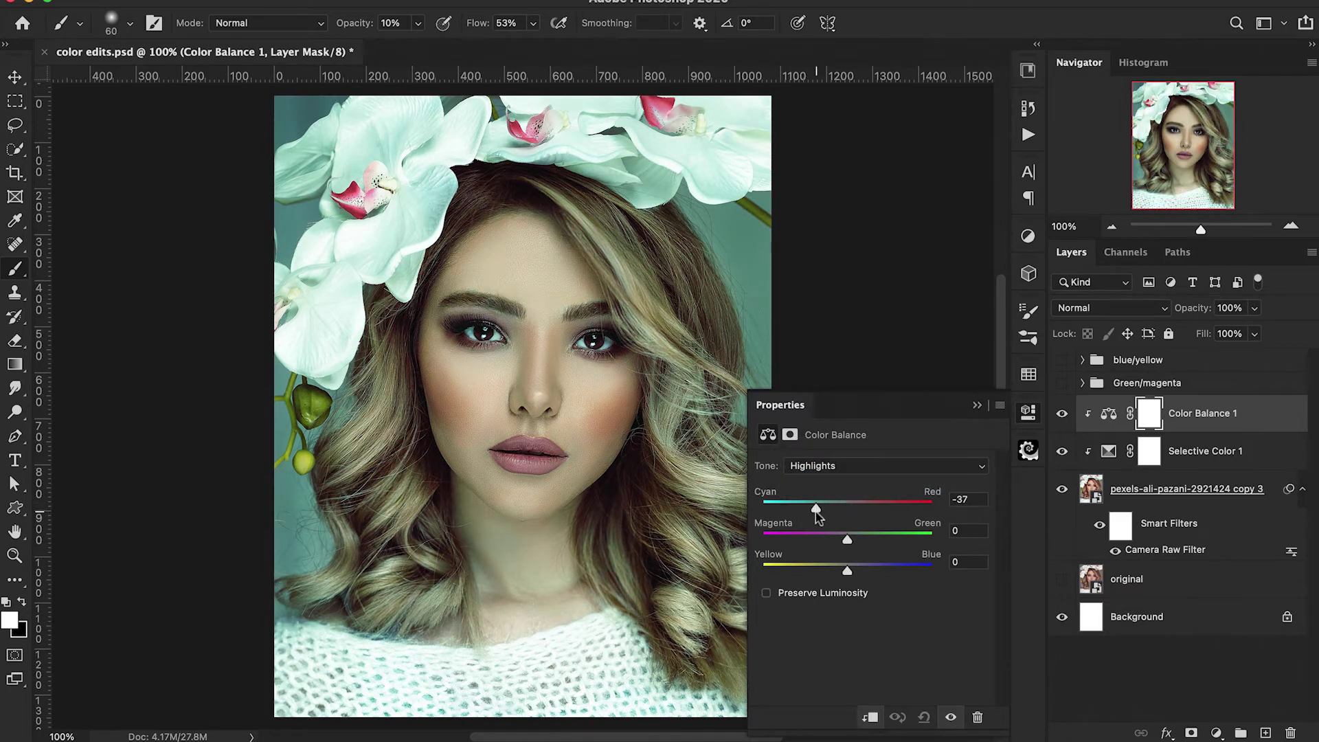
{"action": "left_click", "coordinate": [978, 407]}
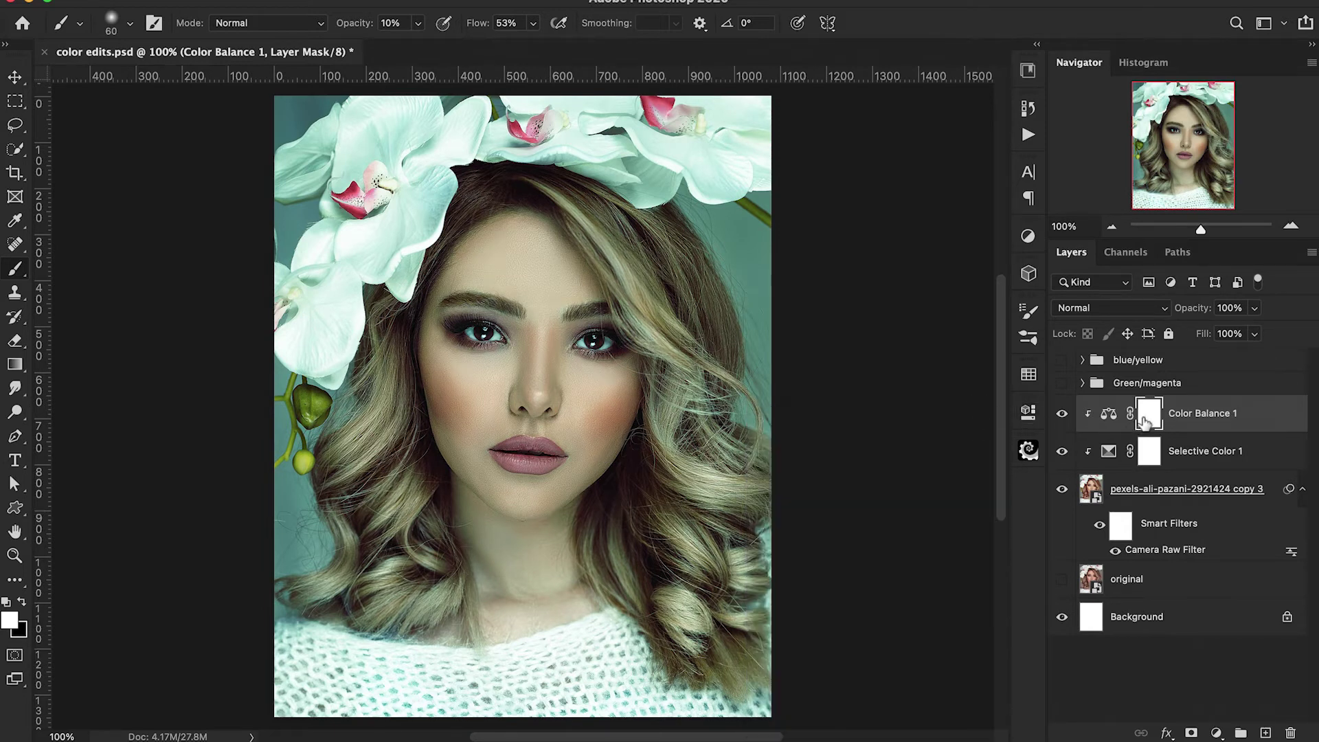
Step: Invert the Color Balance layer mask to black and set the brush to 50% flow, 29% opacity and size 125
{"action": "key", "text": "ctrl+i"}
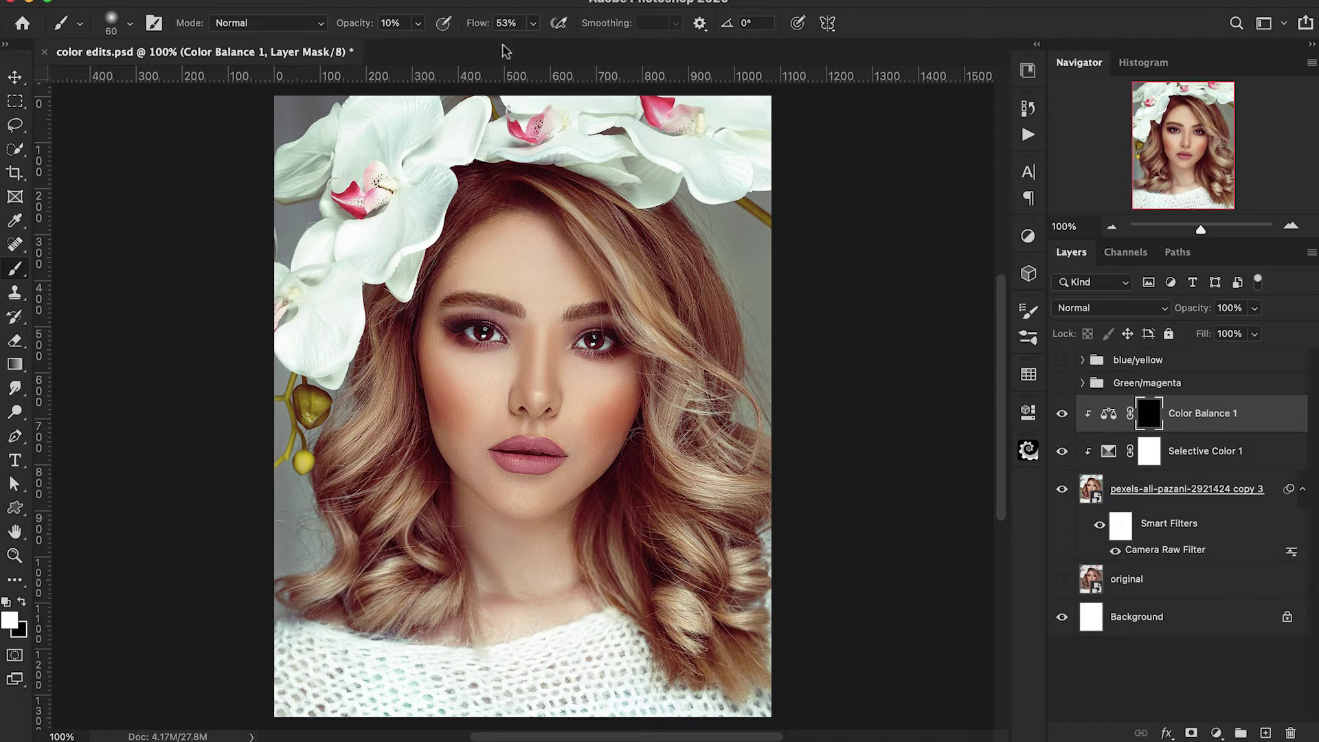
{"action": "left_click_drag", "start_coordinate": [478, 27], "coordinate": [476, 35]}
{"action": "left_click_drag", "start_coordinate": [346, 31], "coordinate": [363, 34]}
{"action": "key", "text": "bracketright"}
{"action": "key", "text": "bracketright"}
Step: Paint white on the Color Balance mask over the background on both sides of the portrait to bring in the teal tint
{"action": "mouse_move", "coordinate": [285, 501]}
{"action": "left_mouse_down"}
{"action": "mouse_move", "coordinate": [289, 550]}
{"action": "mouse_move", "coordinate": [302, 489]}
{"action": "mouse_move", "coordinate": [305, 539]}
{"action": "left_mouse_up"}
{"action": "left_click_drag", "start_coordinate": [265, 524], "coordinate": [292, 546]}
{"action": "scroll", "coordinate": [289, 126], "scroll_direction": "up", "scroll_amount": 2}
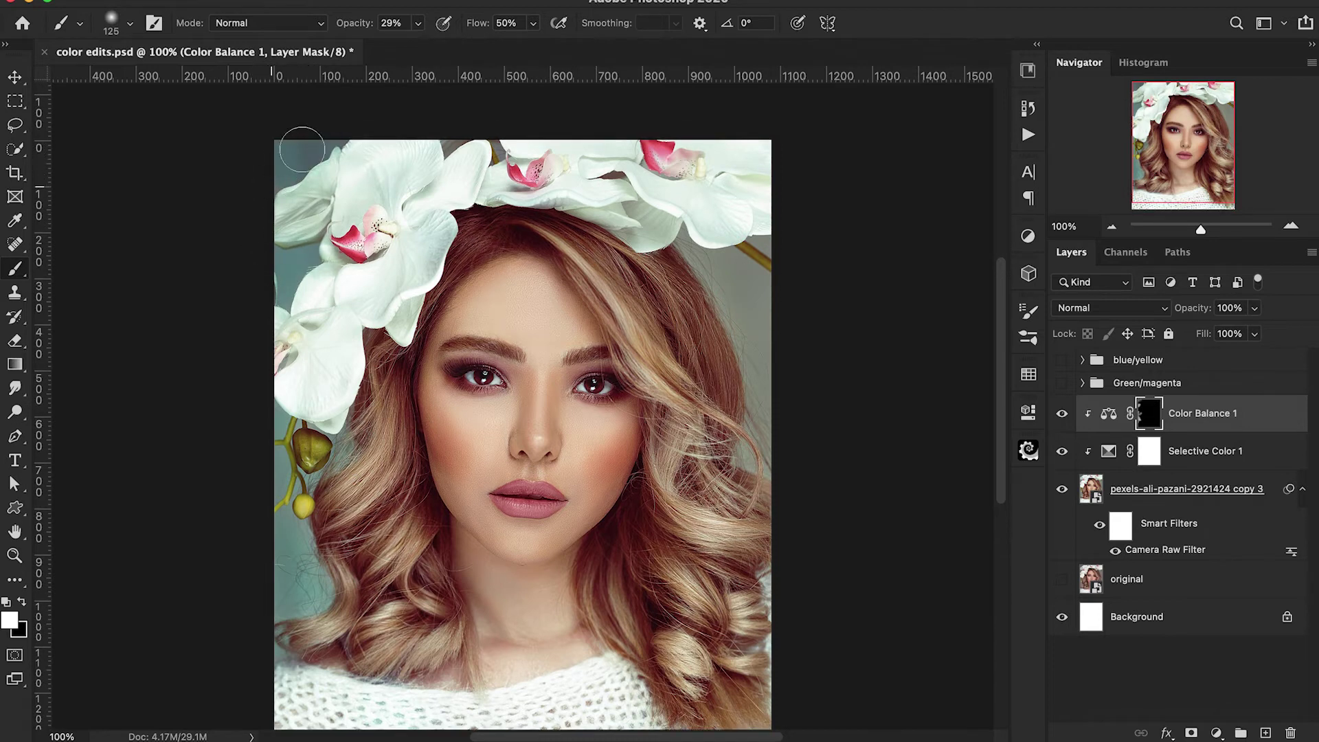
{"action": "mouse_move", "coordinate": [512, 135]}
{"action": "left_mouse_down"}
{"action": "mouse_move", "coordinate": [448, 133]}
{"action": "mouse_move", "coordinate": [673, 216]}
{"action": "mouse_move", "coordinate": [772, 282]}
{"action": "left_mouse_up"}
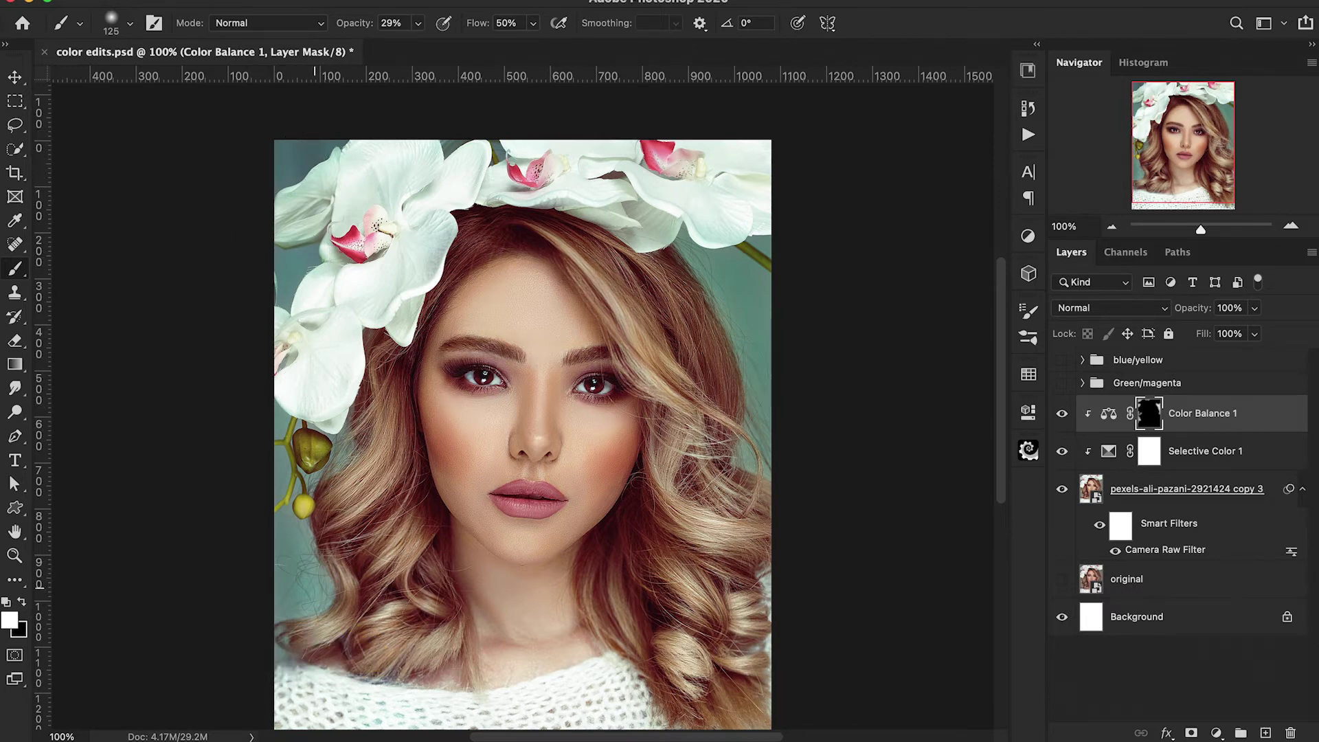
{"action": "scroll", "coordinate": [660, 170], "scroll_direction": "up", "scroll_amount": 2}
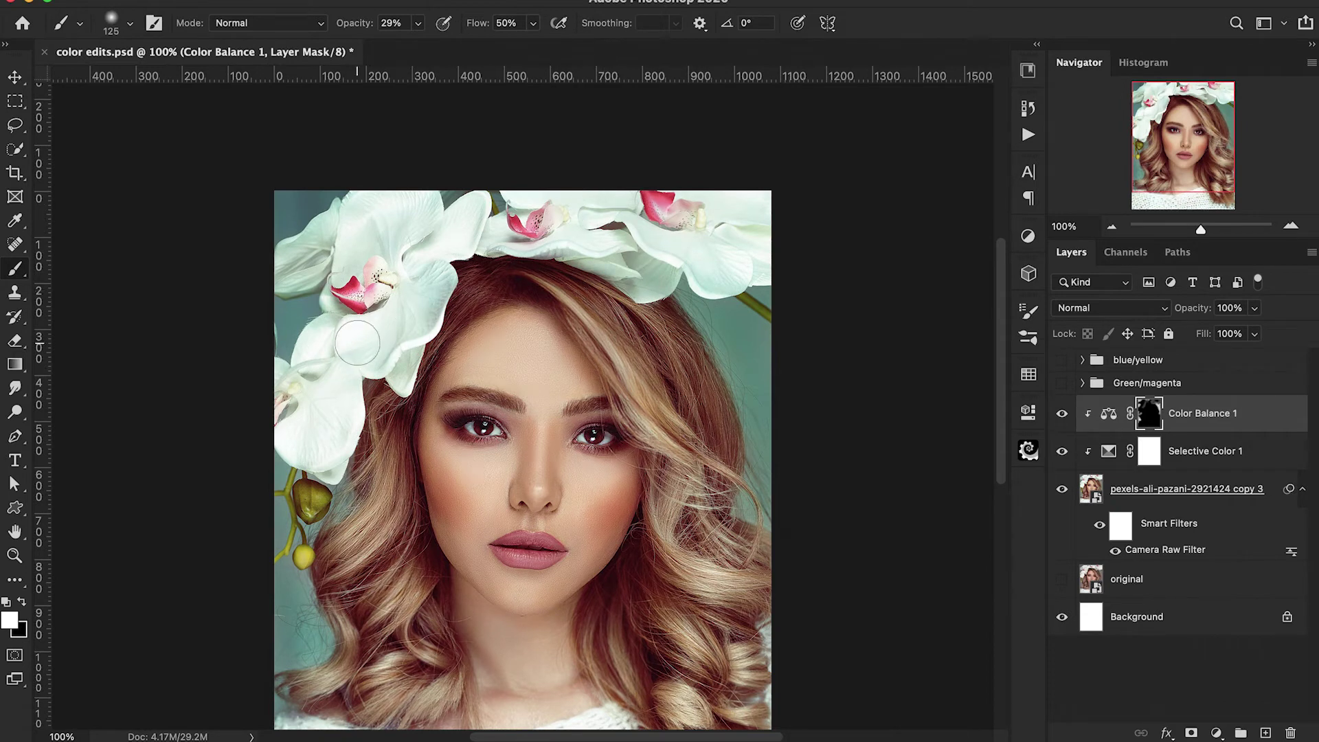
{"action": "scroll", "coordinate": [798, 348], "scroll_direction": "down", "scroll_amount": 3}
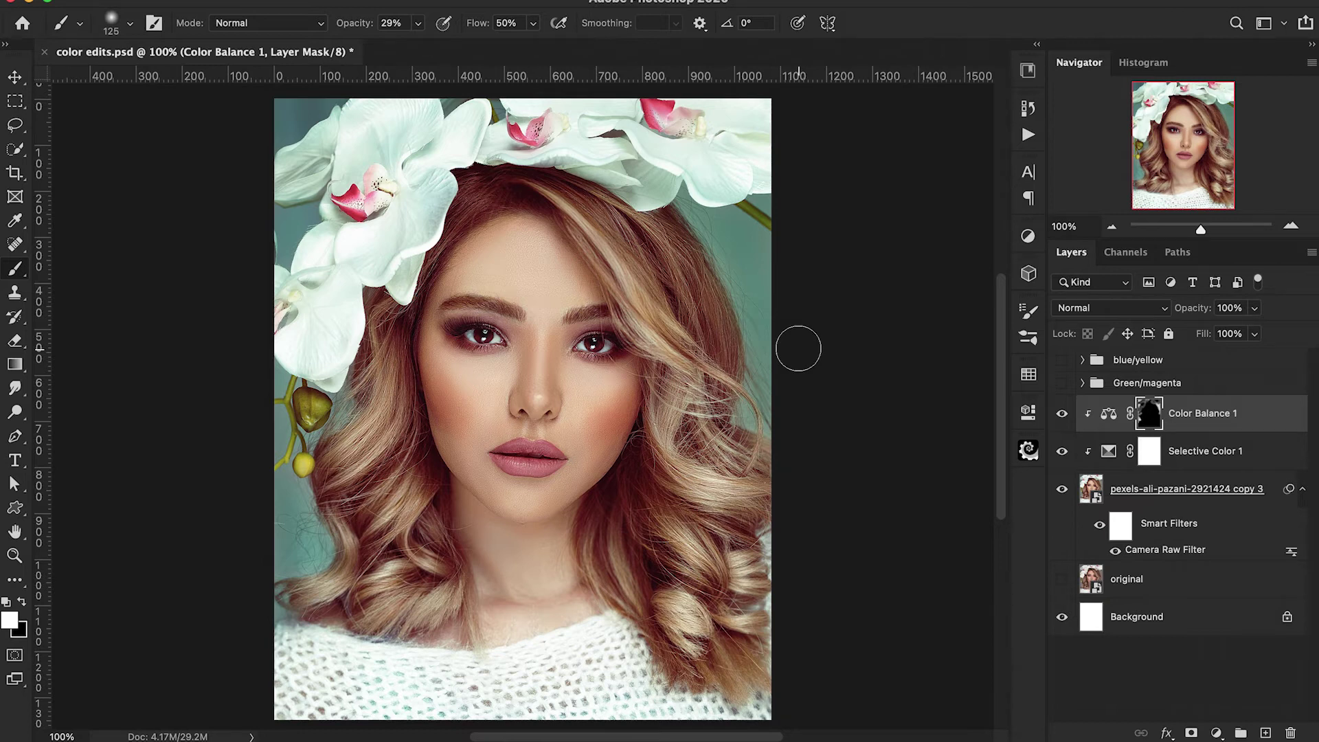
Step: Edit the Camera Raw filter's Color Grading: highlights to hue 171, saturation 26 and midtones to hue 176, saturation 32, and apply it
{"action": "left_click", "coordinate": [1181, 548]}
{"action": "double_click", "coordinate": [1181, 548]}
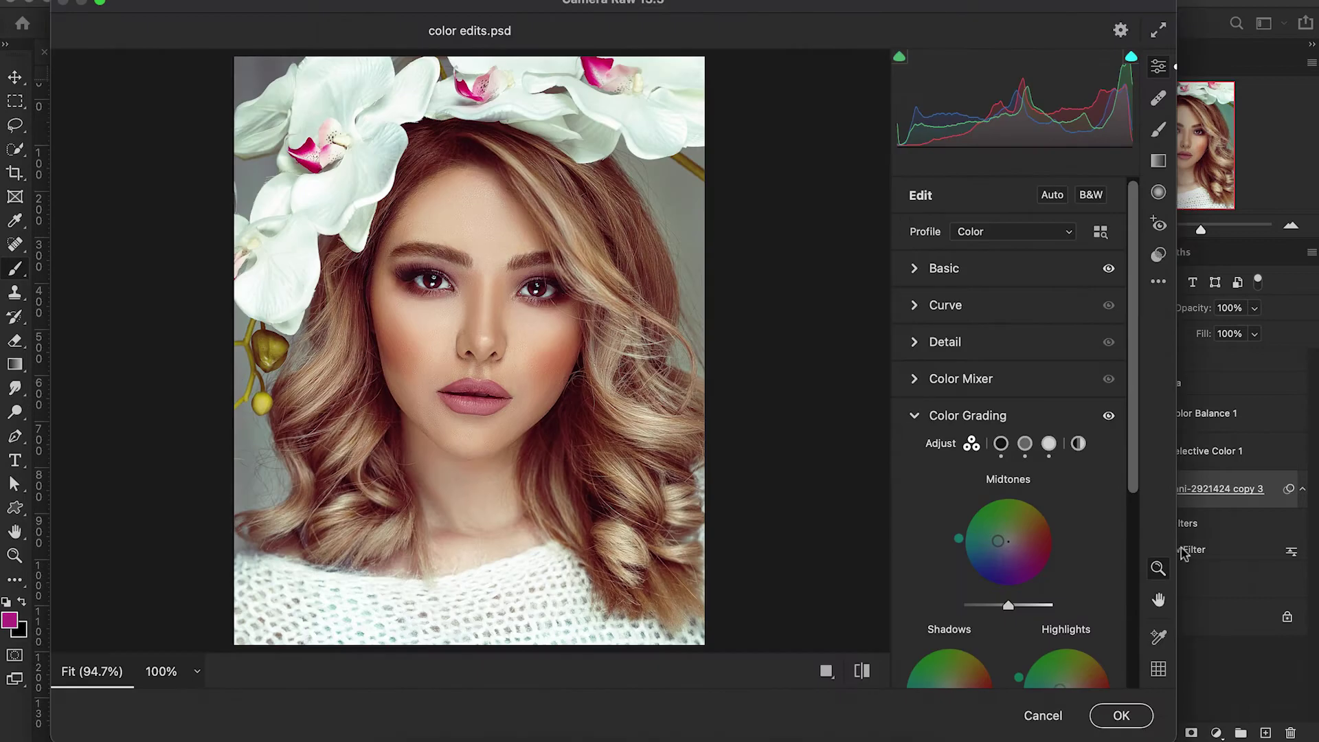
{"action": "scroll", "coordinate": [1033, 525], "scroll_direction": "down", "scroll_amount": 2}
{"action": "scroll", "coordinate": [1034, 525], "scroll_direction": "down", "scroll_amount": 1}
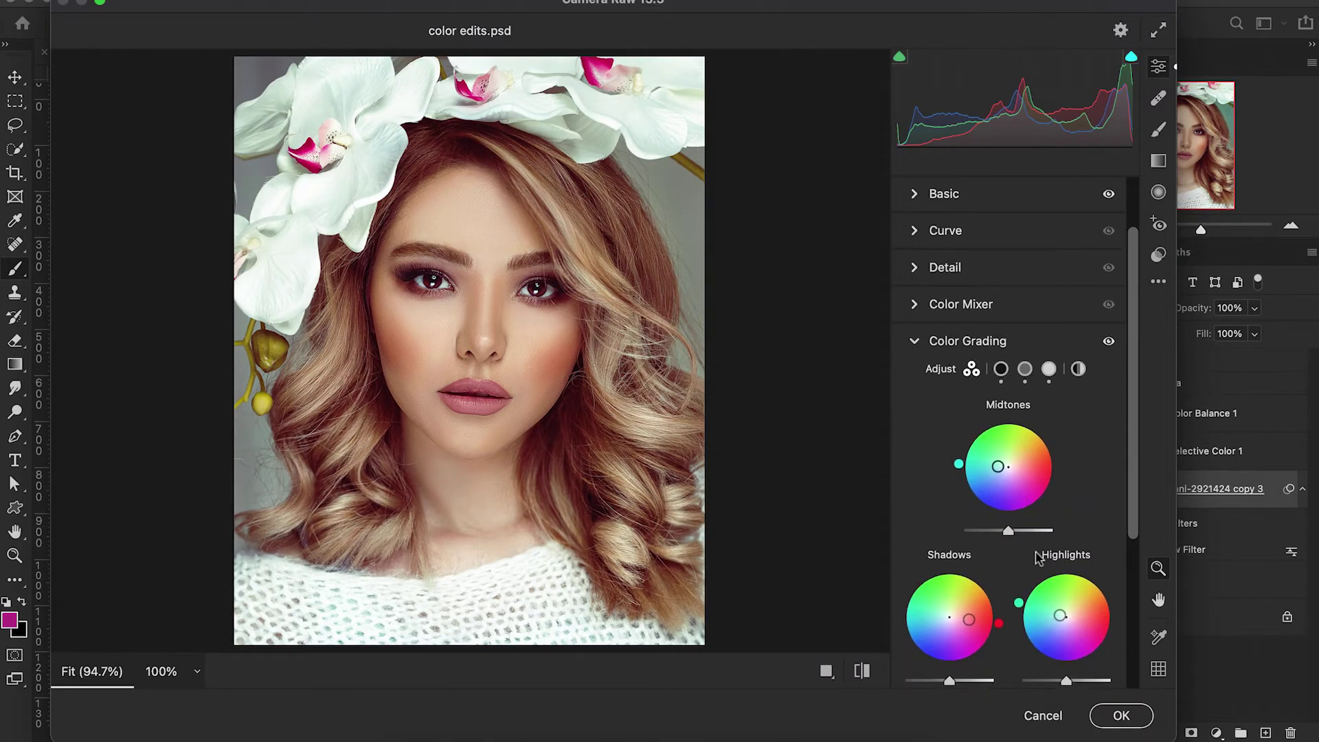
{"action": "left_click_drag", "start_coordinate": [1059, 615], "coordinate": [1017, 613]}
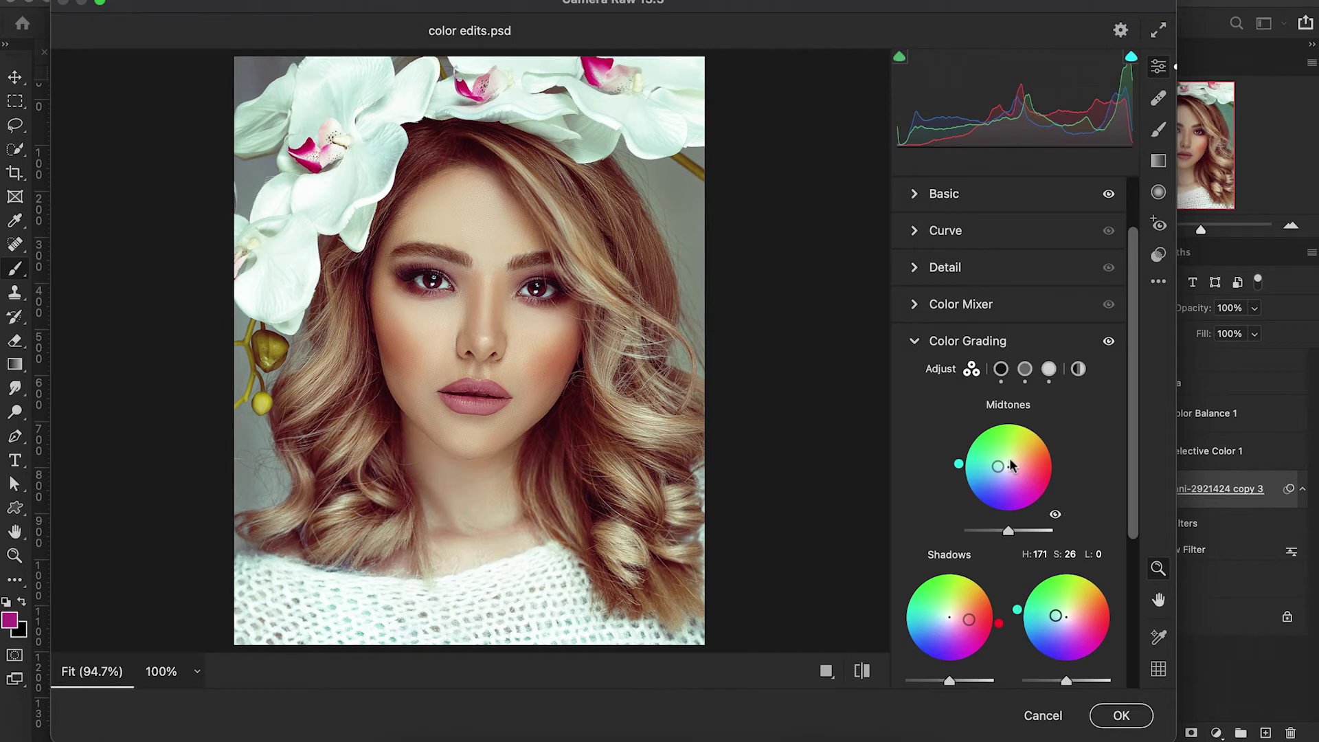
{"action": "left_click_drag", "start_coordinate": [998, 469], "coordinate": [995, 466]}
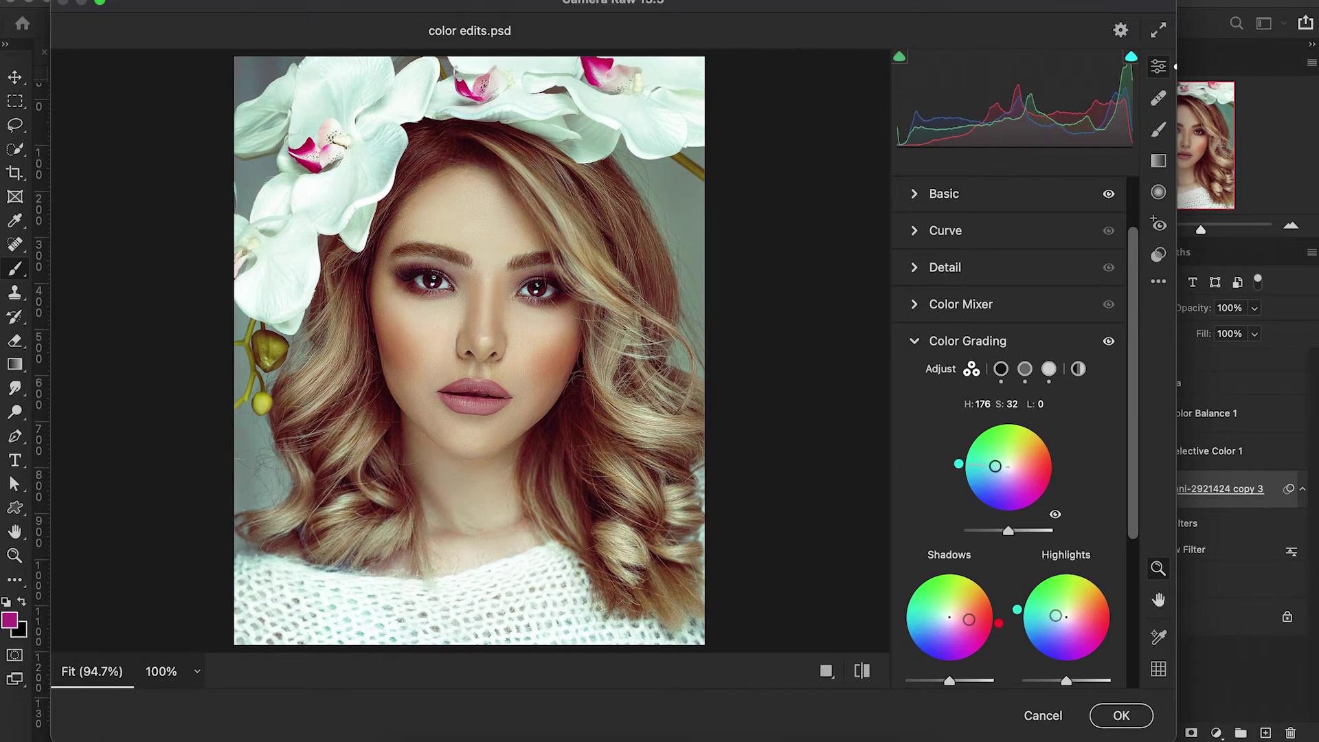
{"action": "left_click", "coordinate": [1120, 714]}
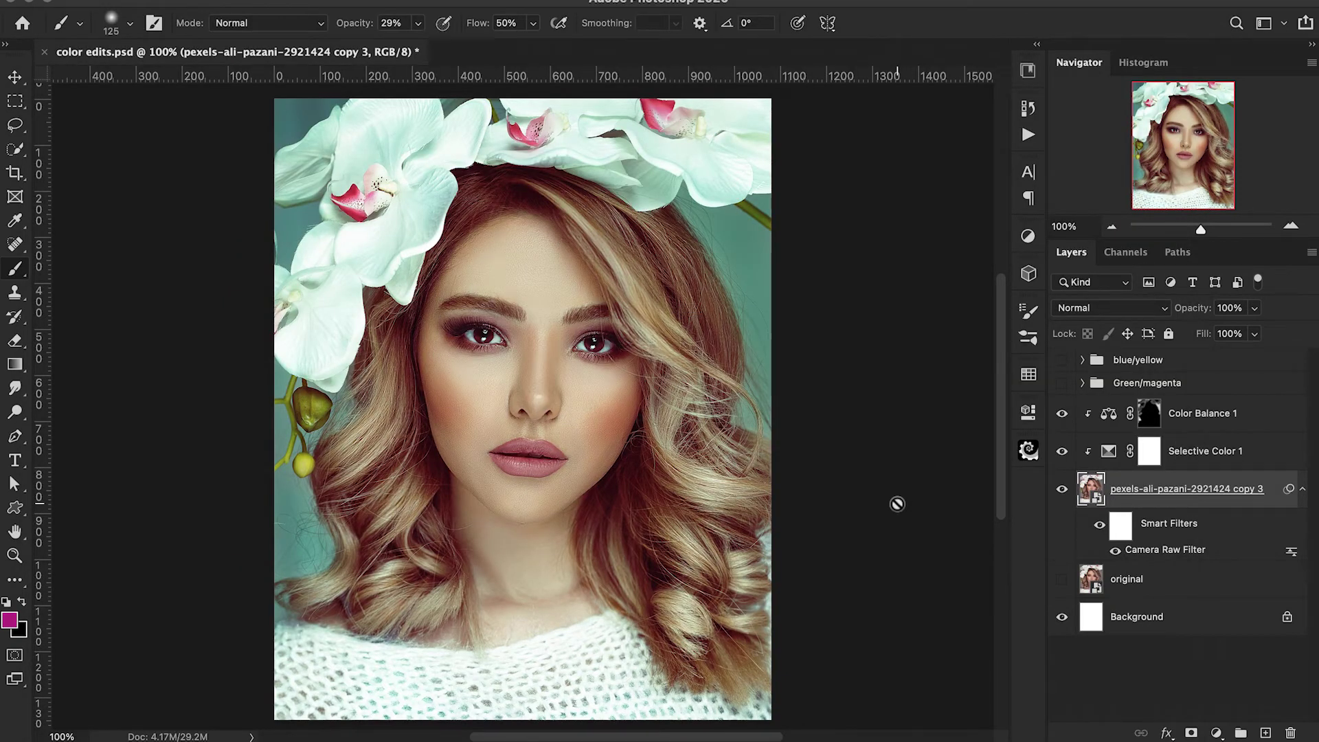
Step: Add a new clipped layer above the Color Balance adjustment and reduce the brush size to 35
{"action": "left_click", "coordinate": [1216, 426]}
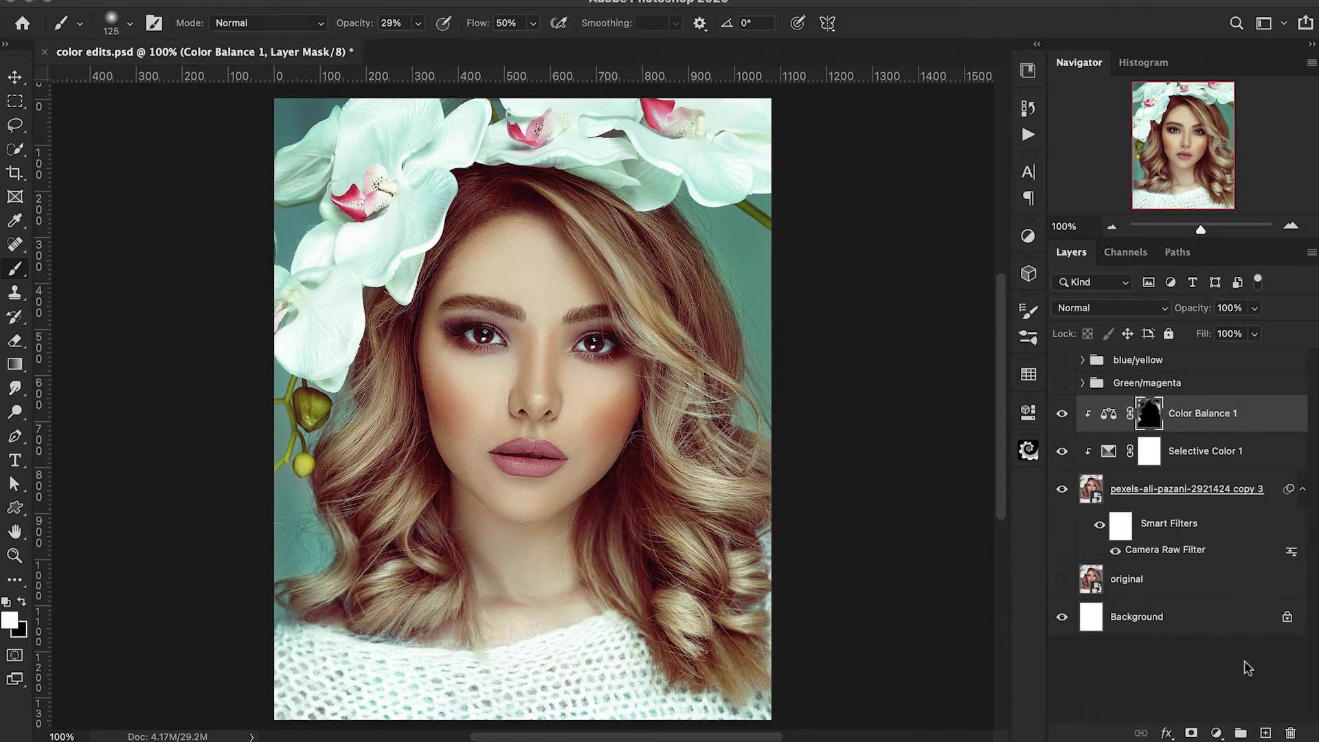
{"action": "left_click", "coordinate": [1264, 733]}
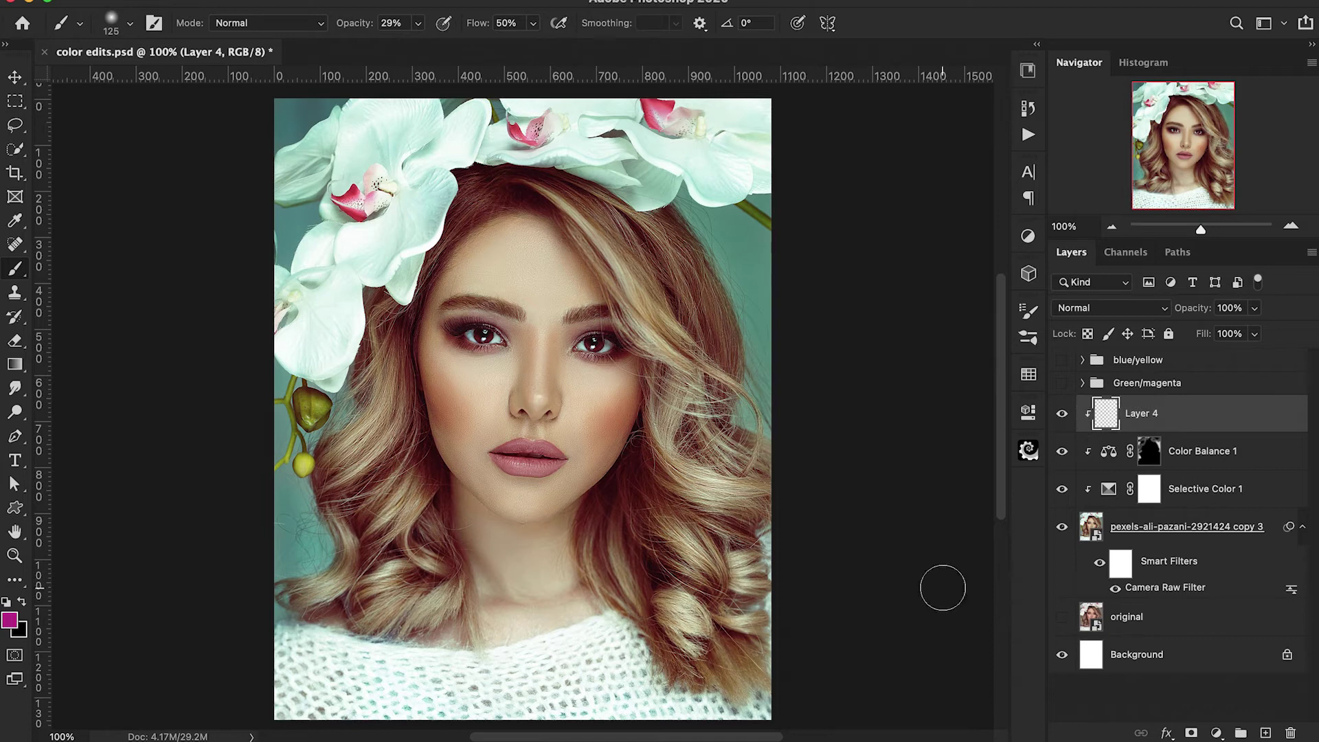
{"action": "key", "text": "bracketleft"}
{"action": "key", "text": "bracketleft"}
{"action": "key", "text": "bracketleft"}
{"action": "key", "text": "bracketleft"}
{"action": "key", "text": "bracketleft"}
{"action": "key", "text": "bracketleft"}
{"action": "key", "text": "bracketleft"}
{"action": "key", "text": "bracketleft"}
{"action": "key", "text": "bracketleft"}
Step: Set the foreground color to bright red and the new layer's blend mode to Overlay
{"action": "left_click", "coordinate": [10, 620]}
{"action": "mouse_move", "coordinate": [1053, 74]}
{"action": "left_mouse_down"}
{"action": "mouse_move", "coordinate": [1053, 31]}
{"action": "mouse_move", "coordinate": [1044, 44]}
{"action": "left_mouse_up"}
{"action": "left_click", "coordinate": [1192, 38]}
{"action": "left_click", "coordinate": [1114, 318]}
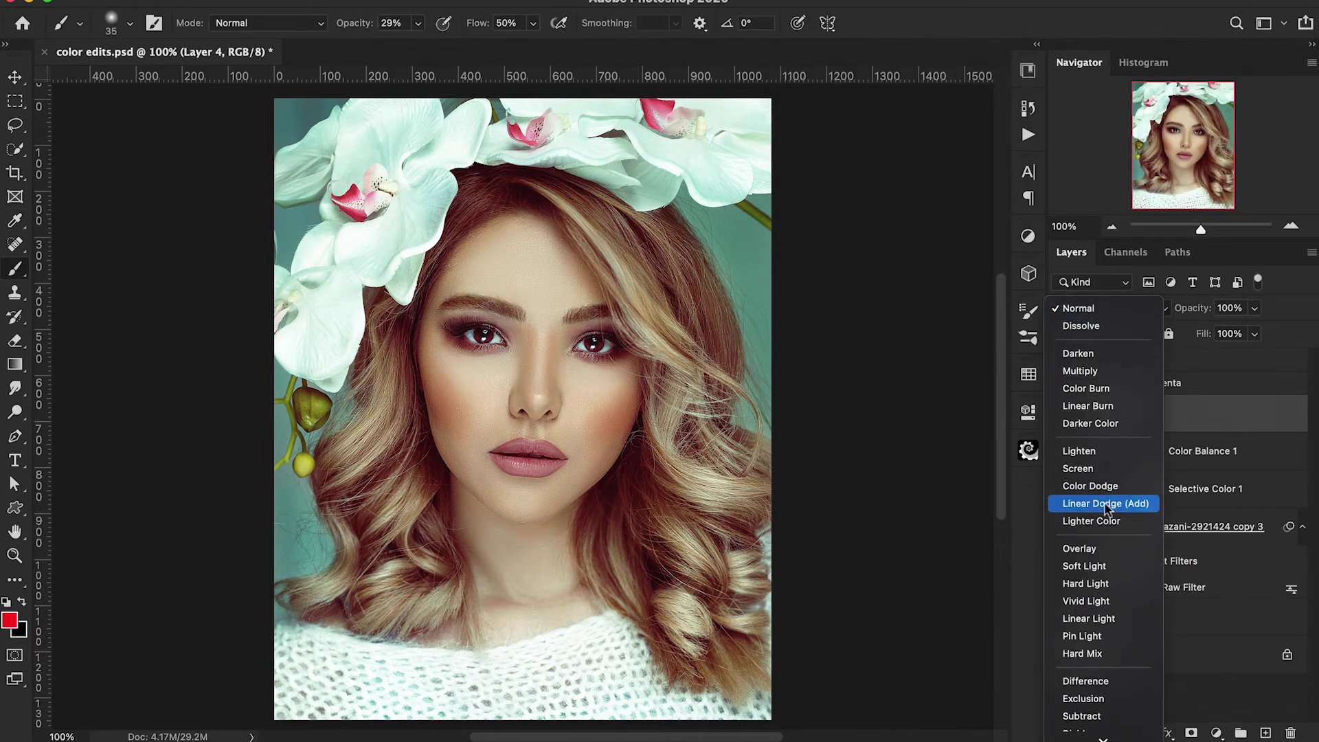
{"action": "left_click", "coordinate": [1102, 549]}
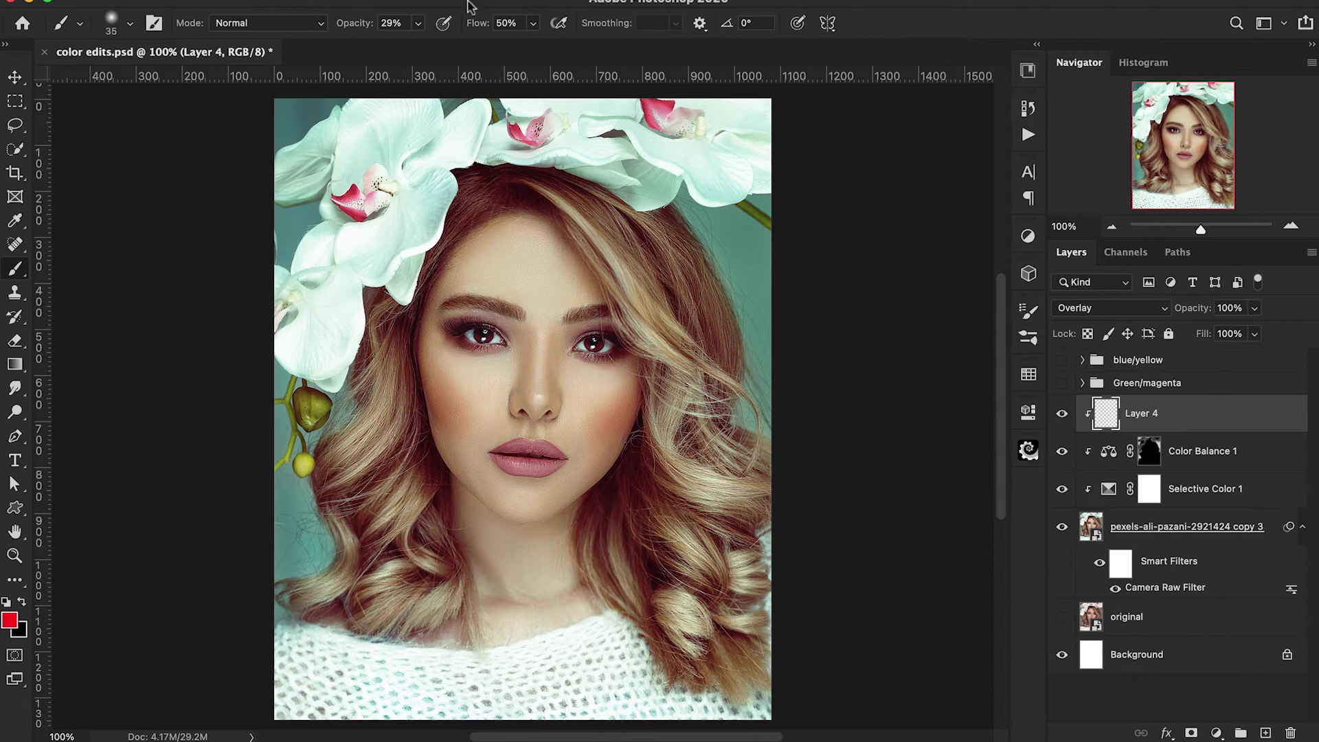
Step: Paint the lips red on the Overlay layer with a size 15 brush at 10% opacity
{"action": "left_click_drag", "start_coordinate": [375, 30], "coordinate": [350, 31]}
{"action": "key", "text": "super+plus"}
{"action": "key", "text": "super+plus"}
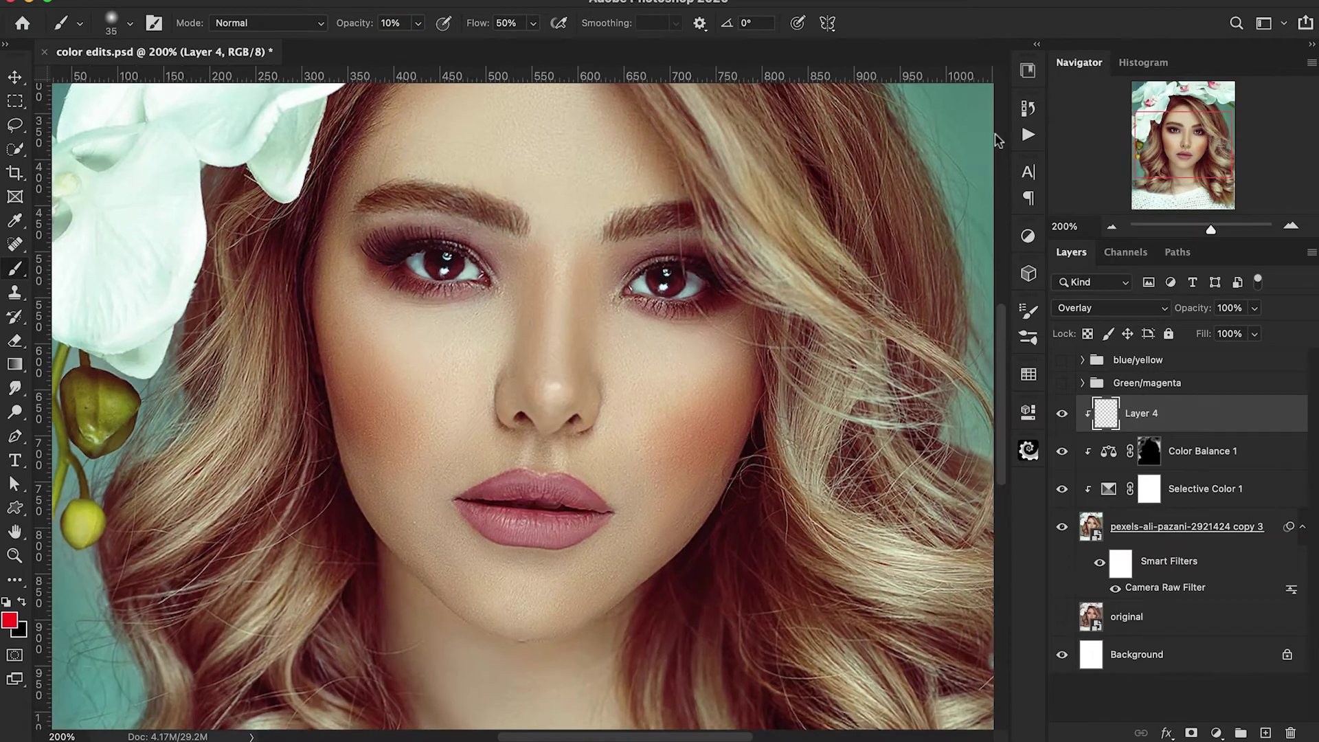
{"action": "key", "text": "bracketleft"}
{"action": "key", "text": "bracketleft"}
{"action": "key", "text": "bracketleft"}
{"action": "key", "text": "bracketleft"}
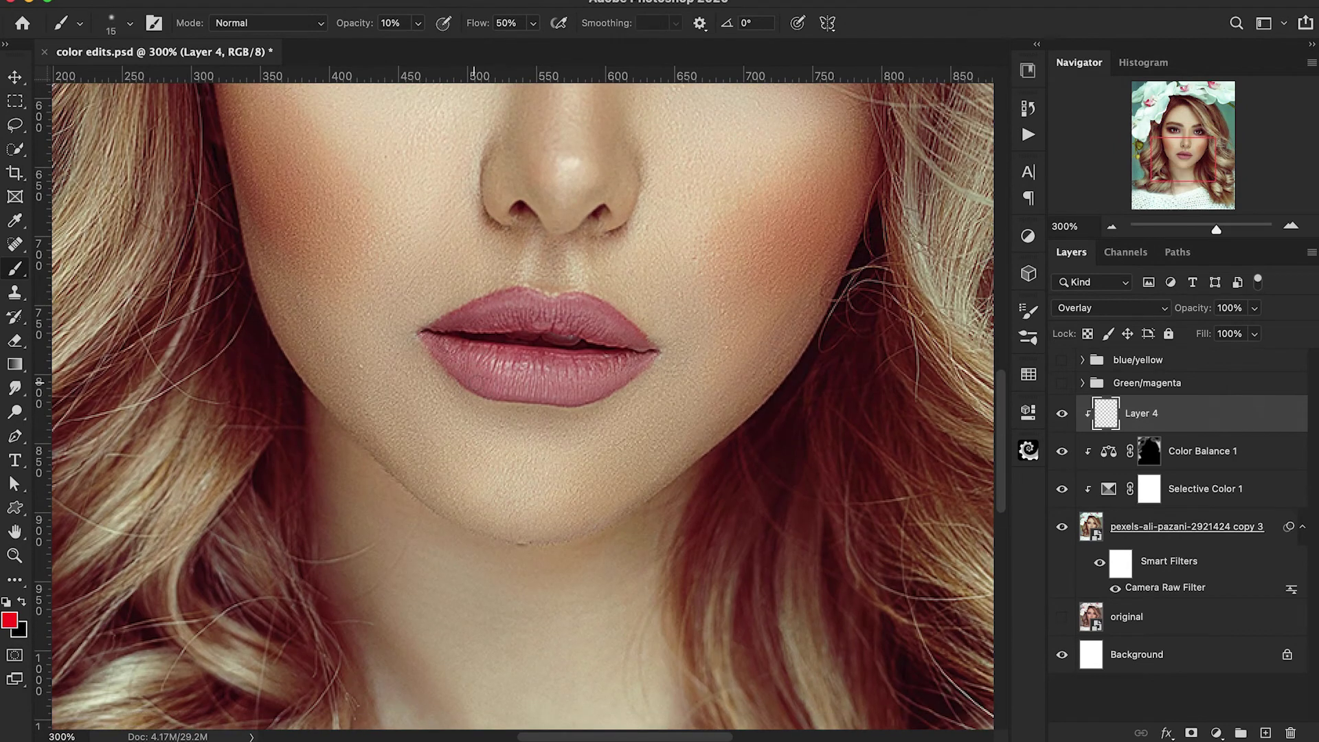
{"action": "left_click_drag", "start_coordinate": [569, 397], "coordinate": [617, 376]}
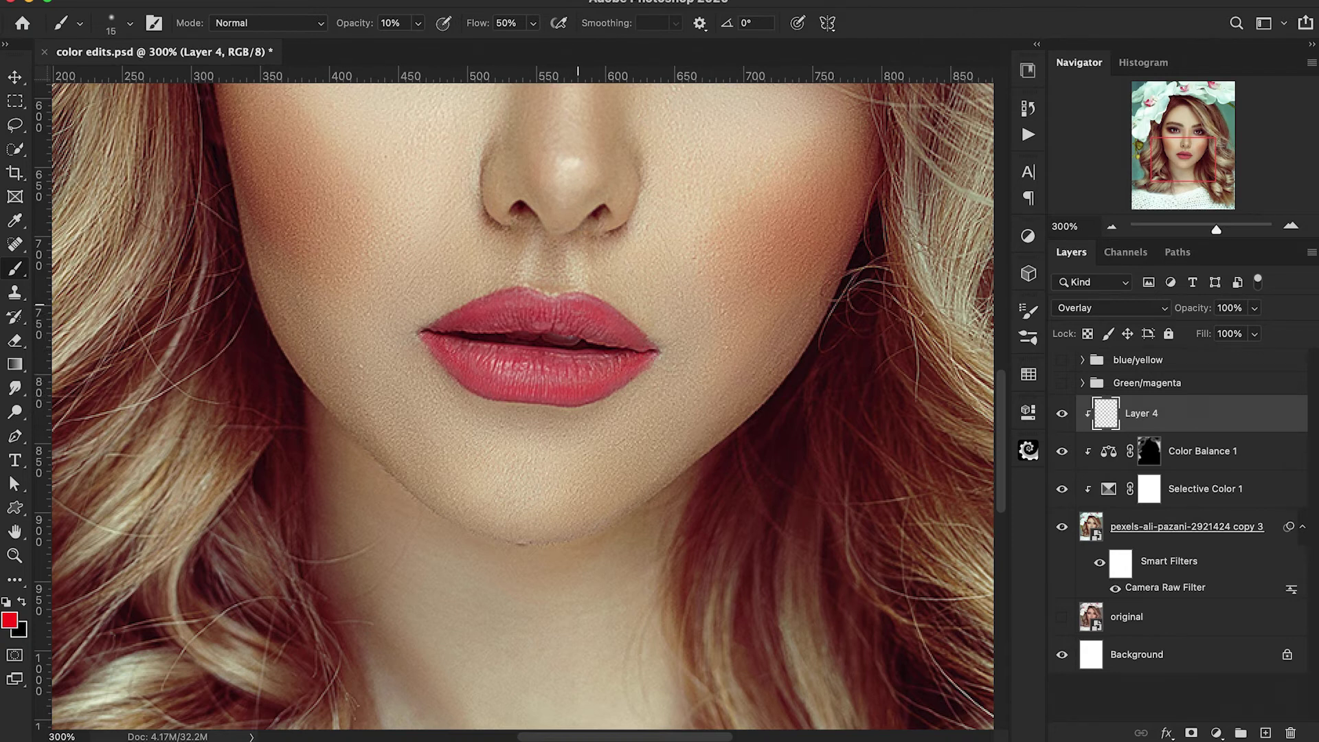
Step: Compare the whole portrait with and without the red lip layer
{"action": "key", "text": "ctrl+minus"}
{"action": "key", "text": "ctrl+minus"}
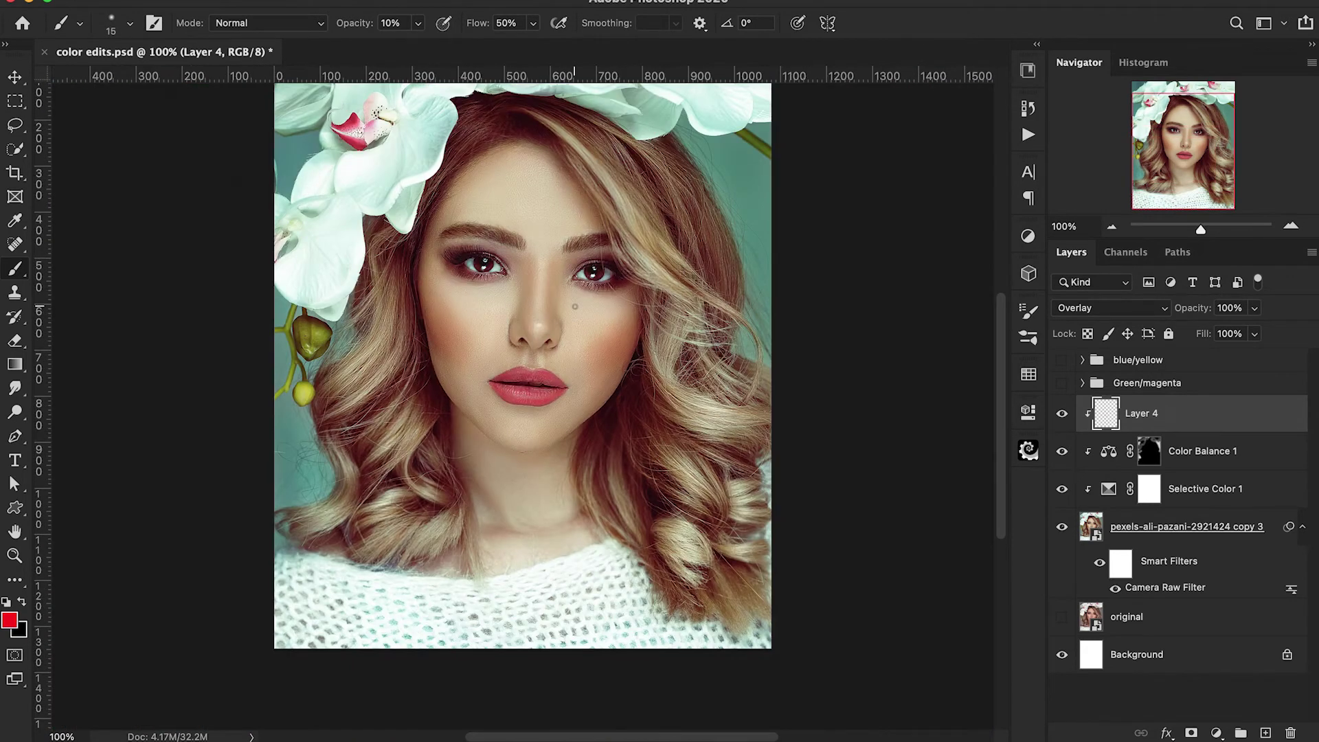
{"action": "left_click", "coordinate": [1061, 415]}
{"action": "left_click", "coordinate": [1062, 415]}
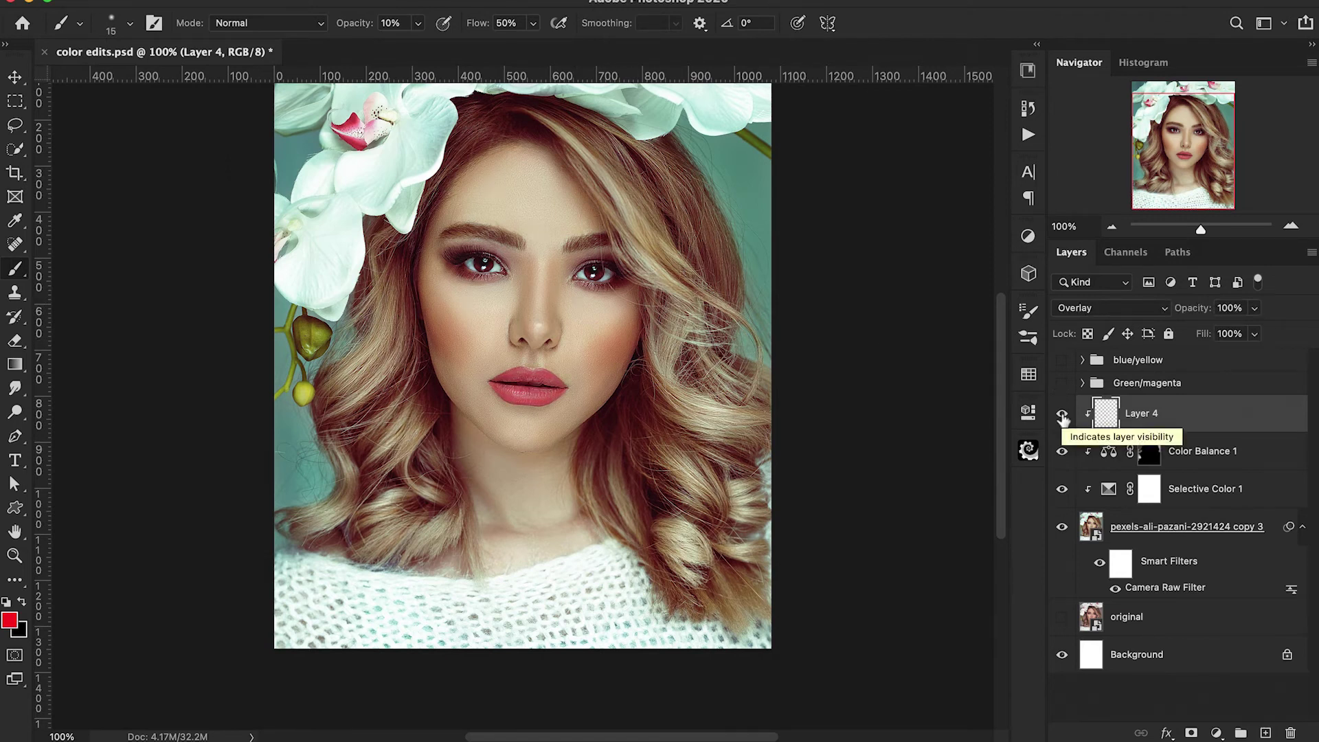
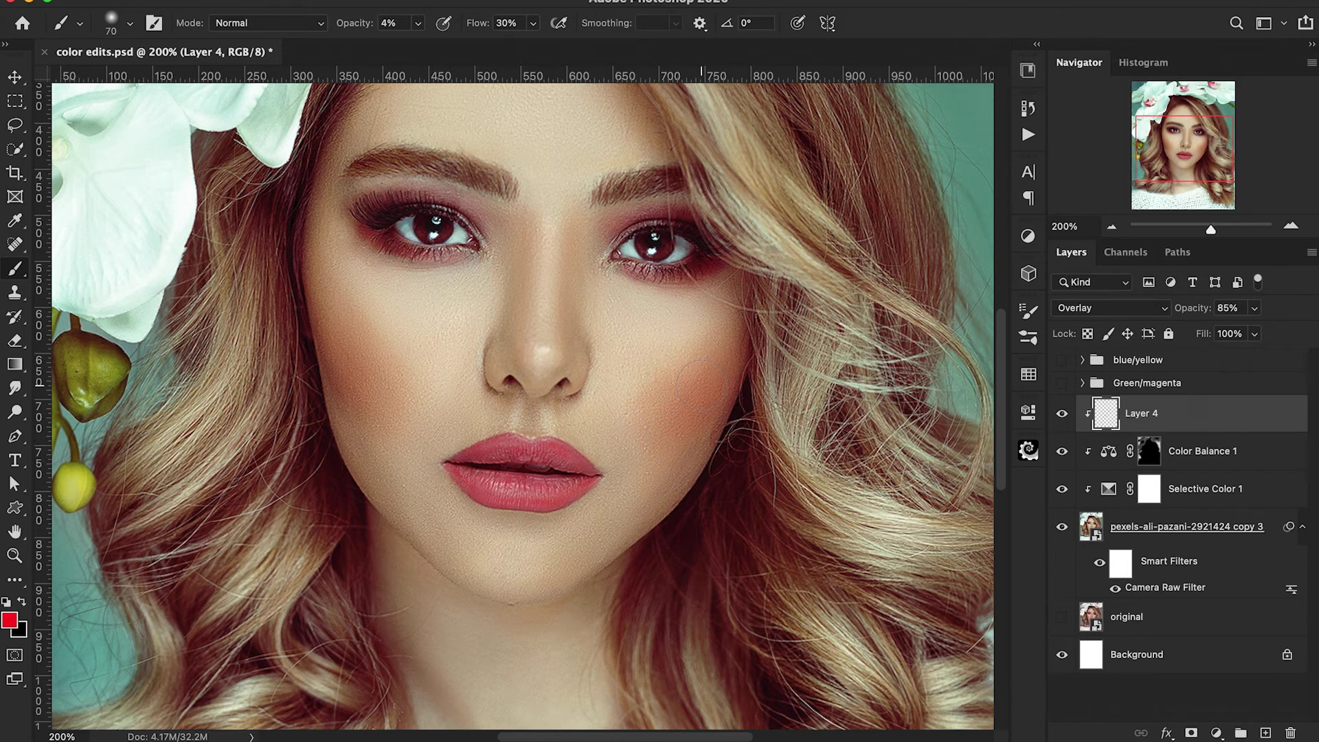
Step: Brush a soft red tint over the cheek and raise the brush opacity to 13%
{"action": "mouse_move", "coordinate": [319, 426]}
{"action": "left_mouse_down"}
{"action": "mouse_move", "coordinate": [323, 347]}
{"action": "mouse_move", "coordinate": [349, 382]}
{"action": "mouse_move", "coordinate": [332, 326]}
{"action": "mouse_move", "coordinate": [352, 414]}
{"action": "mouse_move", "coordinate": [343, 361]}
{"action": "left_mouse_up"}
{"action": "left_click_drag", "start_coordinate": [347, 26], "coordinate": [363, 31]}
{"action": "key", "text": "bracketleft"}
{"action": "key", "text": "bracketleft"}
{"action": "key", "text": "bracketleft"}
{"action": "scroll", "coordinate": [494, 288], "scroll_direction": "up", "scroll_amount": 5}
{"action": "key", "text": "]"}
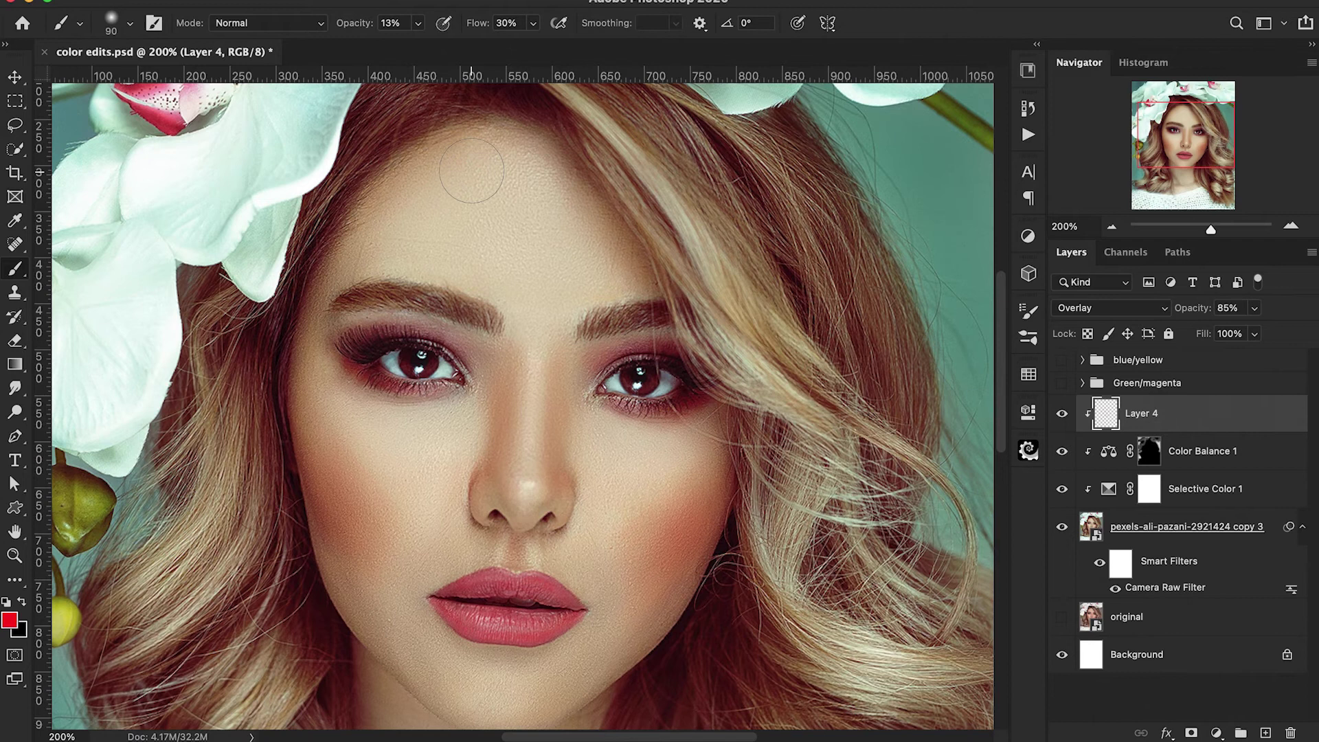
Step: Enlarge the brush to size 100 and tint the skin around the forehead and face edges red
{"action": "key", "text": "]"}
{"action": "key", "text": "]"}
{"action": "key", "text": "]"}
{"action": "key", "text": "]"}
{"action": "key", "text": "]"}
{"action": "scroll", "coordinate": [474, 175], "scroll_direction": "up", "scroll_amount": 2}
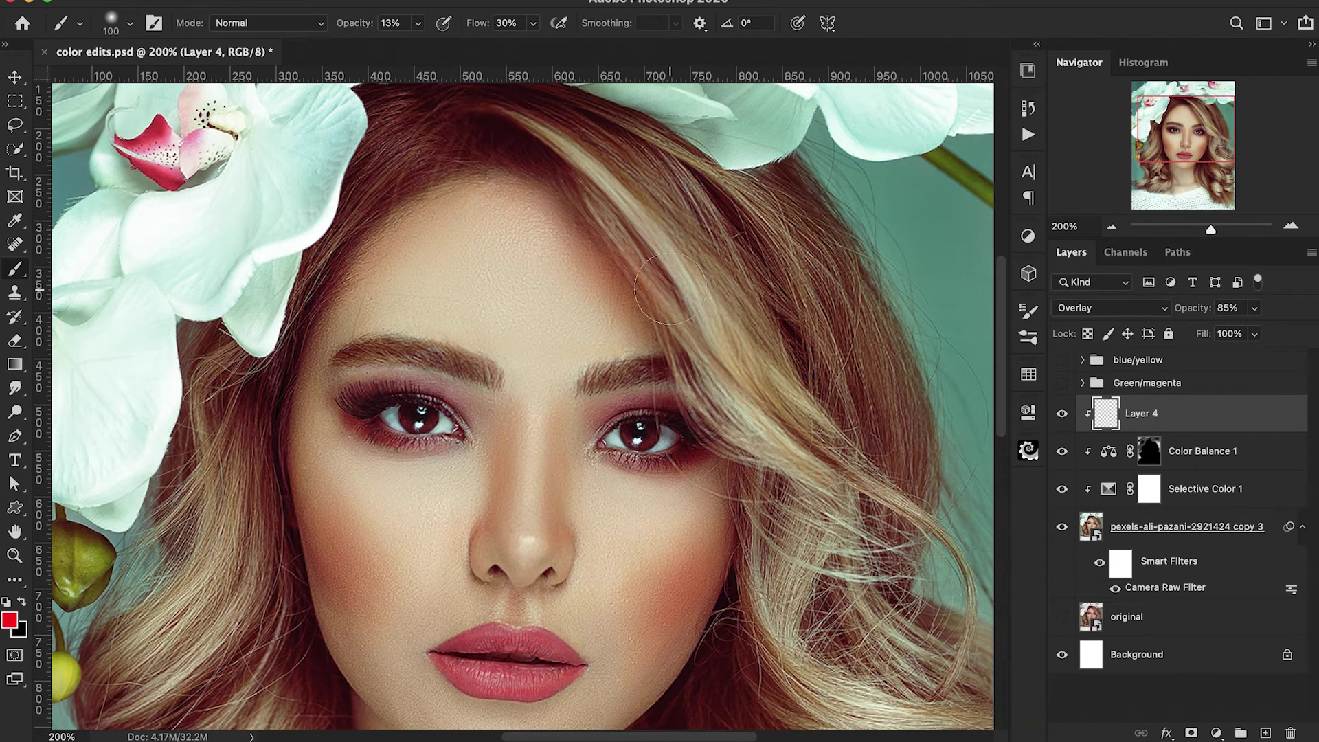
{"action": "scroll", "coordinate": [423, 401], "scroll_direction": "down", "scroll_amount": 4}
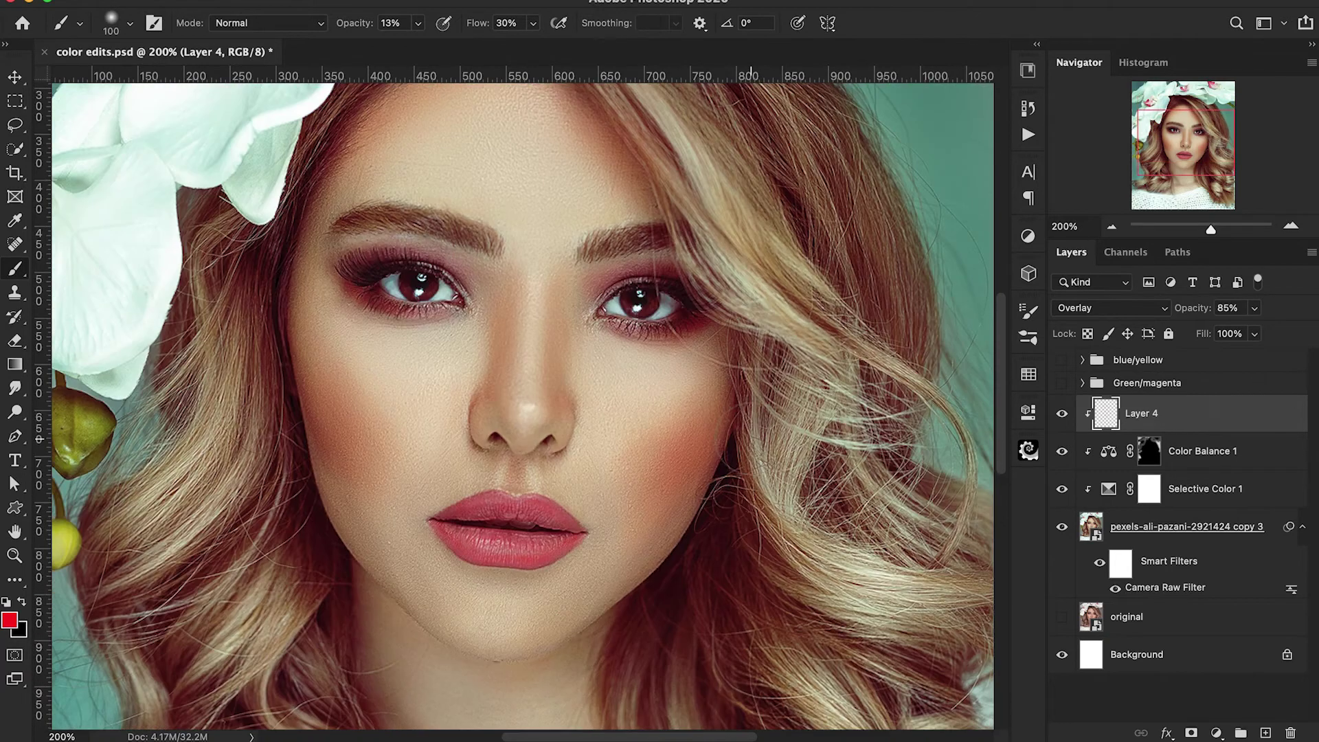
{"action": "scroll", "coordinate": [630, 438], "scroll_direction": "down", "scroll_amount": 2}
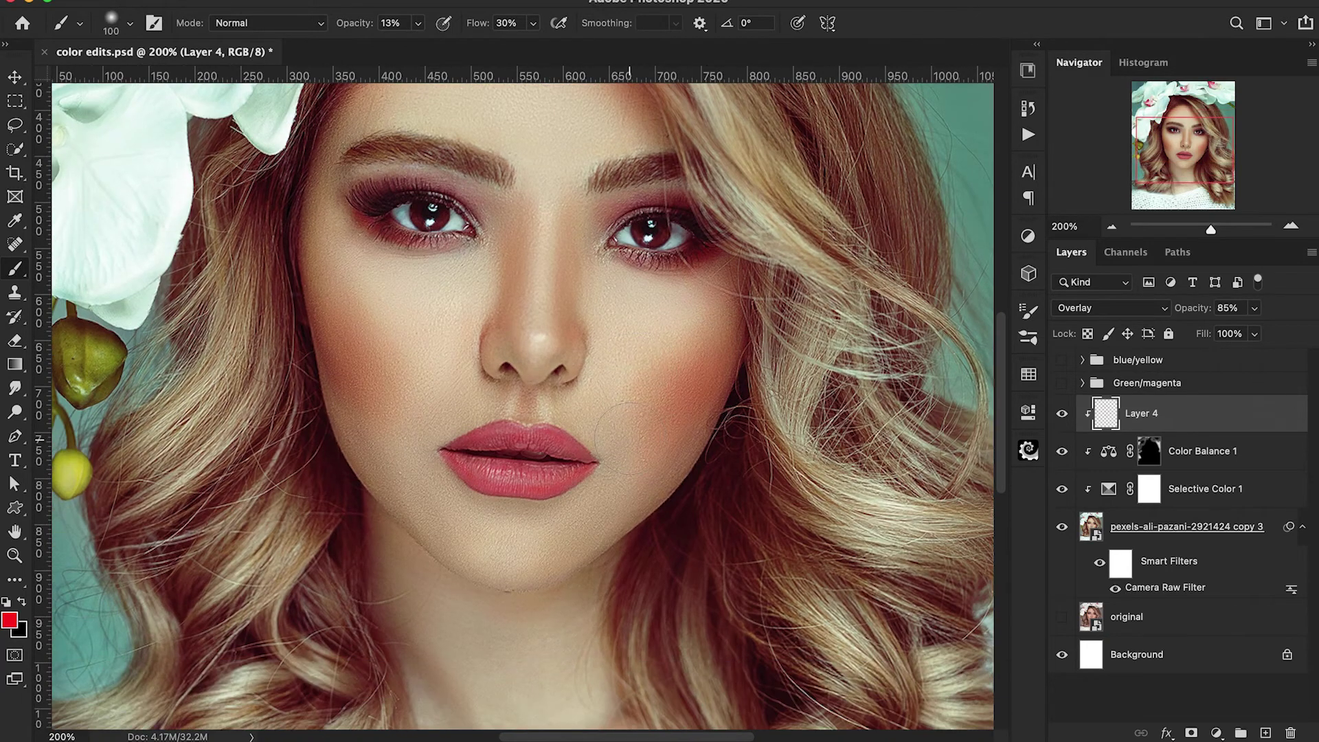
Step: Paint a soft red tint over the neck and collarbone on the Overlay layer
{"action": "scroll", "coordinate": [677, 485], "scroll_direction": "down", "scroll_amount": 5}
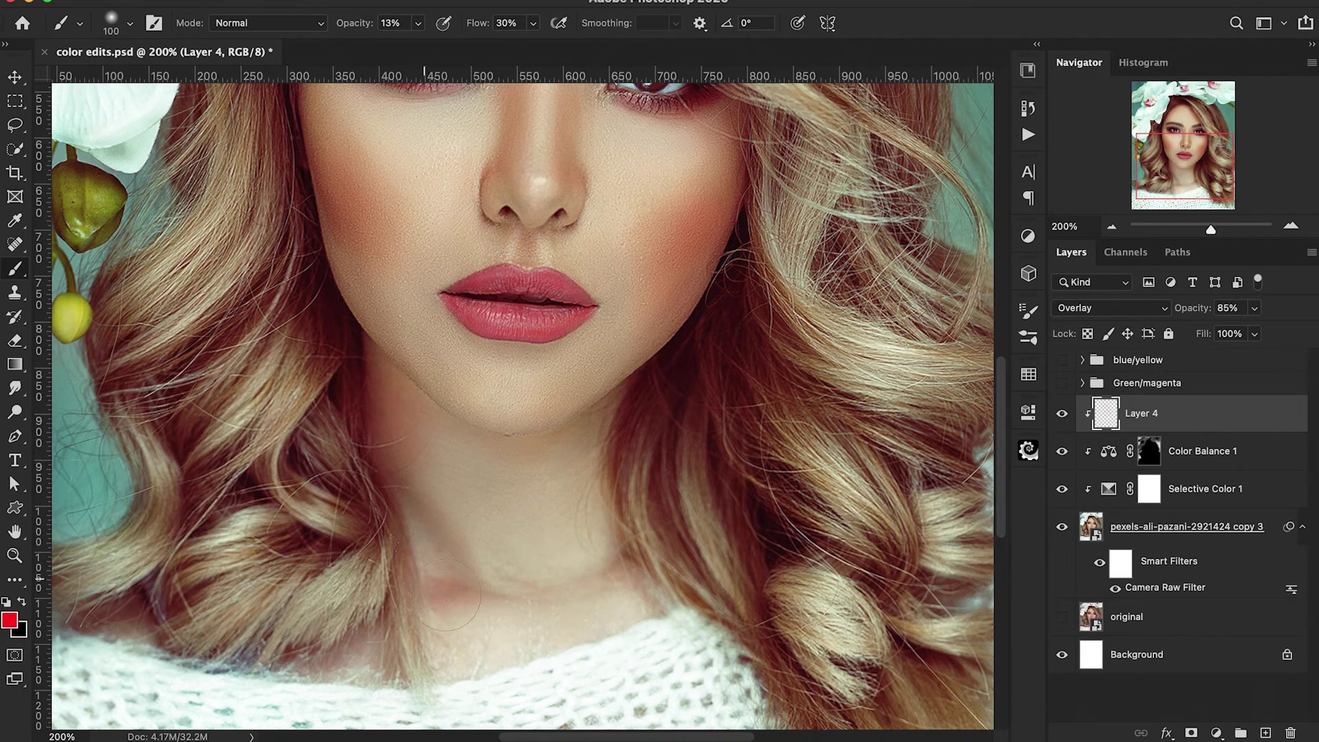
{"action": "left_click_drag", "start_coordinate": [645, 542], "coordinate": [614, 598]}
{"action": "scroll", "coordinate": [474, 426], "scroll_direction": "up", "scroll_amount": 3}
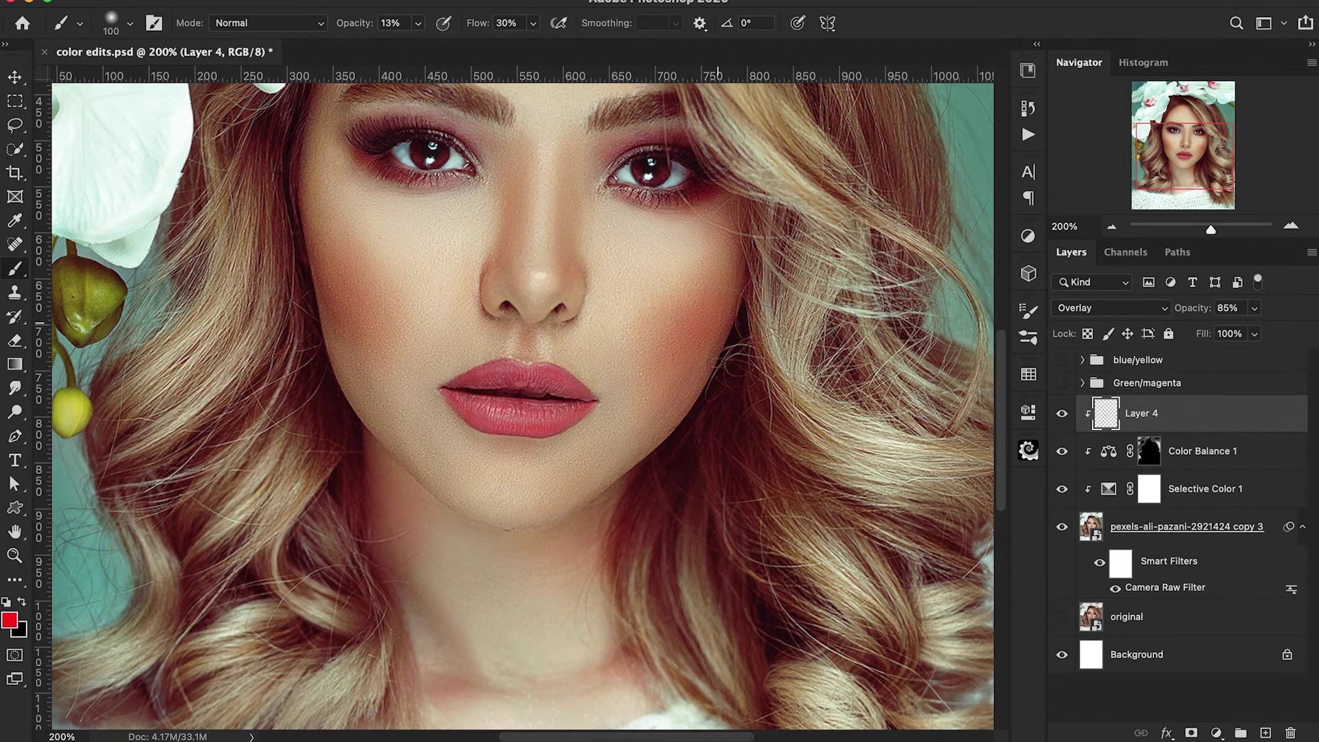
{"action": "scroll", "coordinate": [598, 316], "scroll_direction": "up", "scroll_amount": 2}
{"action": "key", "text": "super+minus"}
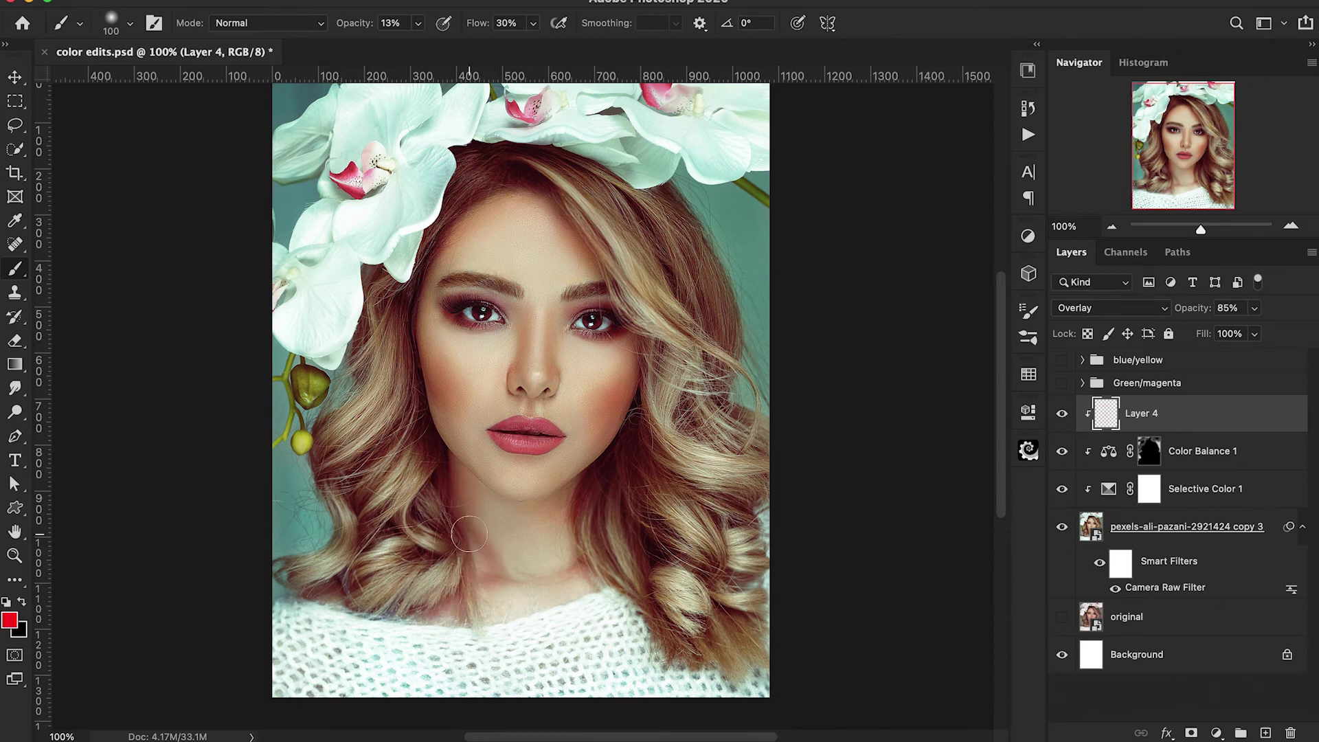
Step: Compare the portrait with the red Overlay layer hidden and shown
{"action": "left_click", "coordinate": [1062, 415]}
{"action": "left_click", "coordinate": [1062, 416]}
{"action": "left_click", "coordinate": [1062, 416]}
{"action": "left_click", "coordinate": [1062, 417]}
Step: Enlarge the brush to size 175 and paint a red tint over the hair
{"action": "left_click_drag", "start_coordinate": [534, 282], "coordinate": [534, 282]}
{"action": "key", "text": "bracketright"}
{"action": "key", "text": "bracketright"}
{"action": "key", "text": "bracketright"}
{"action": "key", "text": "bracketright"}
{"action": "key", "text": "bracketright"}
{"action": "key", "text": "bracketright"}
{"action": "key", "text": "bracketright"}
{"action": "key", "text": "bracketright"}
{"action": "left_click_drag", "start_coordinate": [706, 383], "coordinate": [691, 413]}
{"action": "scroll", "coordinate": [654, 428], "scroll_direction": "right", "scroll_amount": 2}
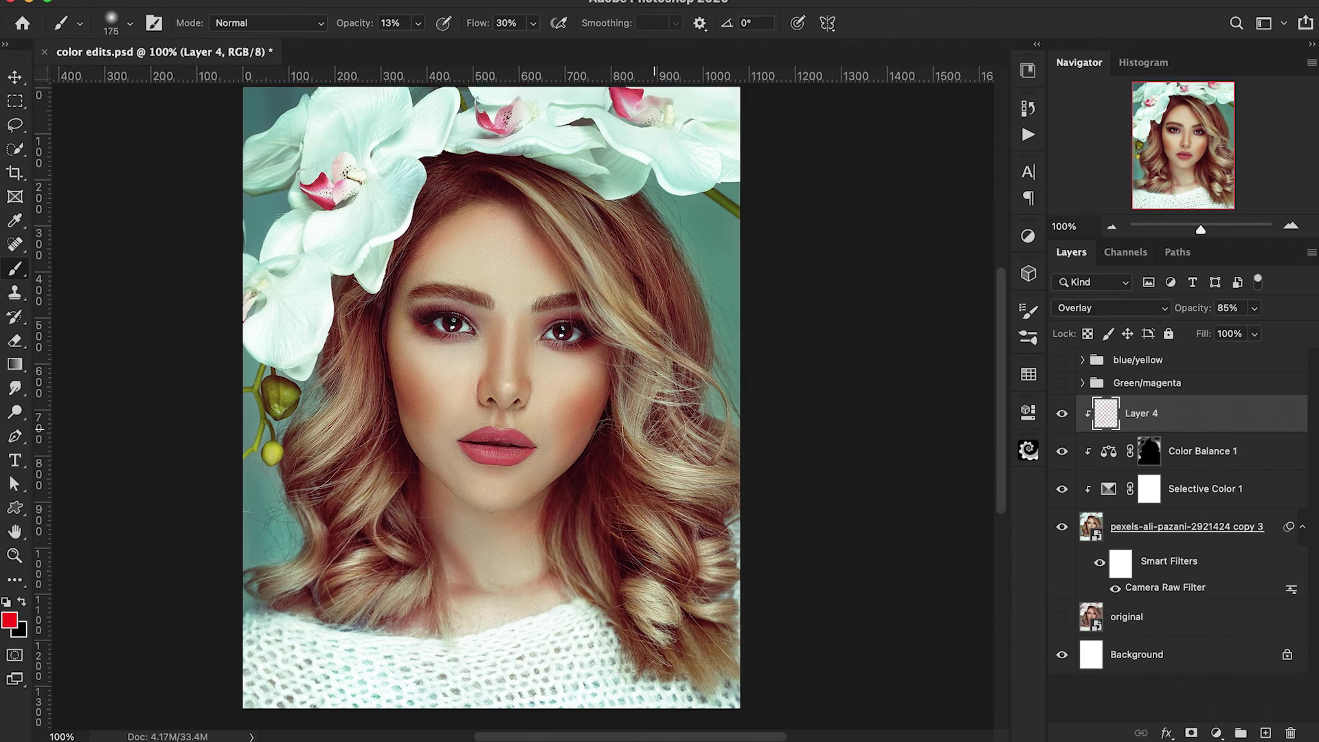
Step: Paint the pink center of the upper-right orchid red with a size 30 brush at 30% opacity
{"action": "scroll", "coordinate": [655, 427], "scroll_direction": "up", "scroll_amount": 1}
{"action": "key", "text": "super+plus"}
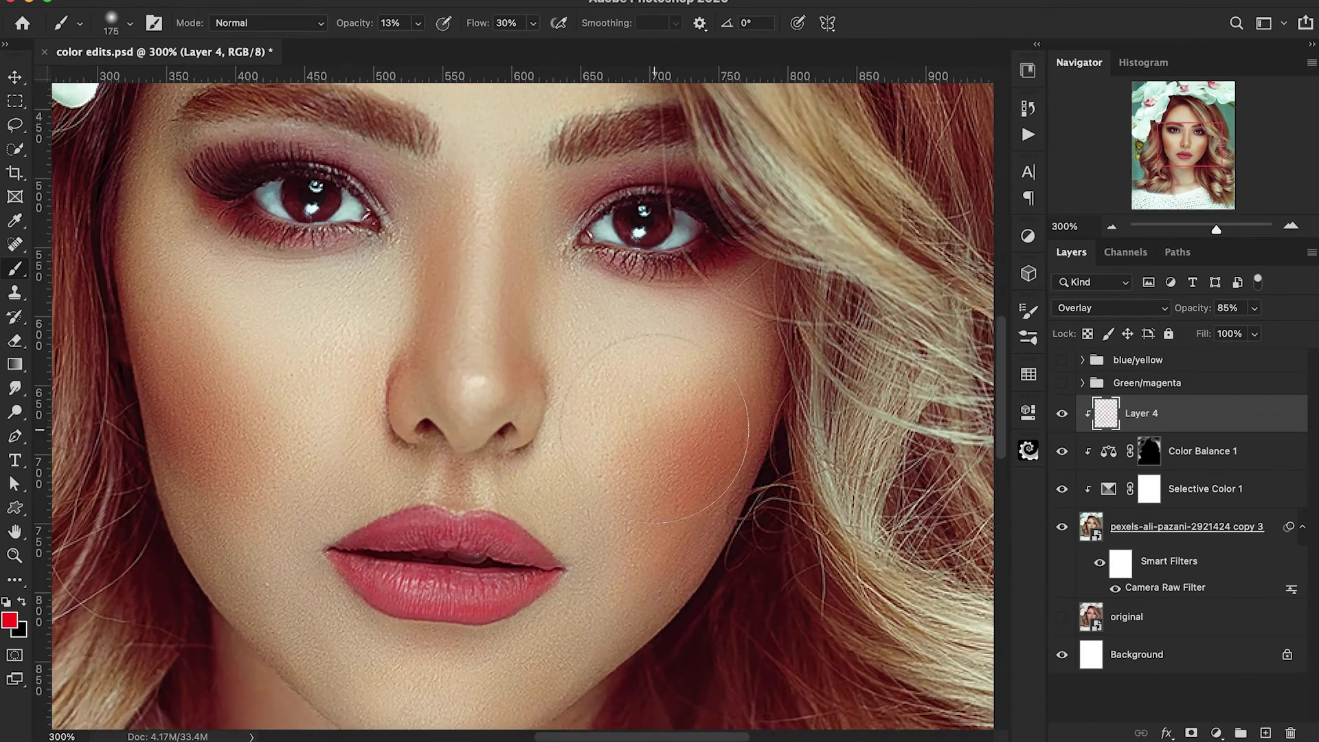
{"action": "key", "text": "super+plus"}
{"action": "scroll", "coordinate": [654, 429], "scroll_direction": "up", "scroll_amount": 4}
{"action": "scroll", "coordinate": [655, 430], "scroll_direction": "right", "scroll_amount": 1}
{"action": "key", "text": "bracketleft"}
{"action": "key", "text": "bracketleft"}
{"action": "key", "text": "bracketleft"}
{"action": "key", "text": "bracketleft"}
{"action": "key", "text": "bracketleft"}
{"action": "key", "text": "bracketleft"}
{"action": "key", "text": "bracketleft"}
{"action": "key", "text": "bracketleft"}
{"action": "key", "text": "bracketleft"}
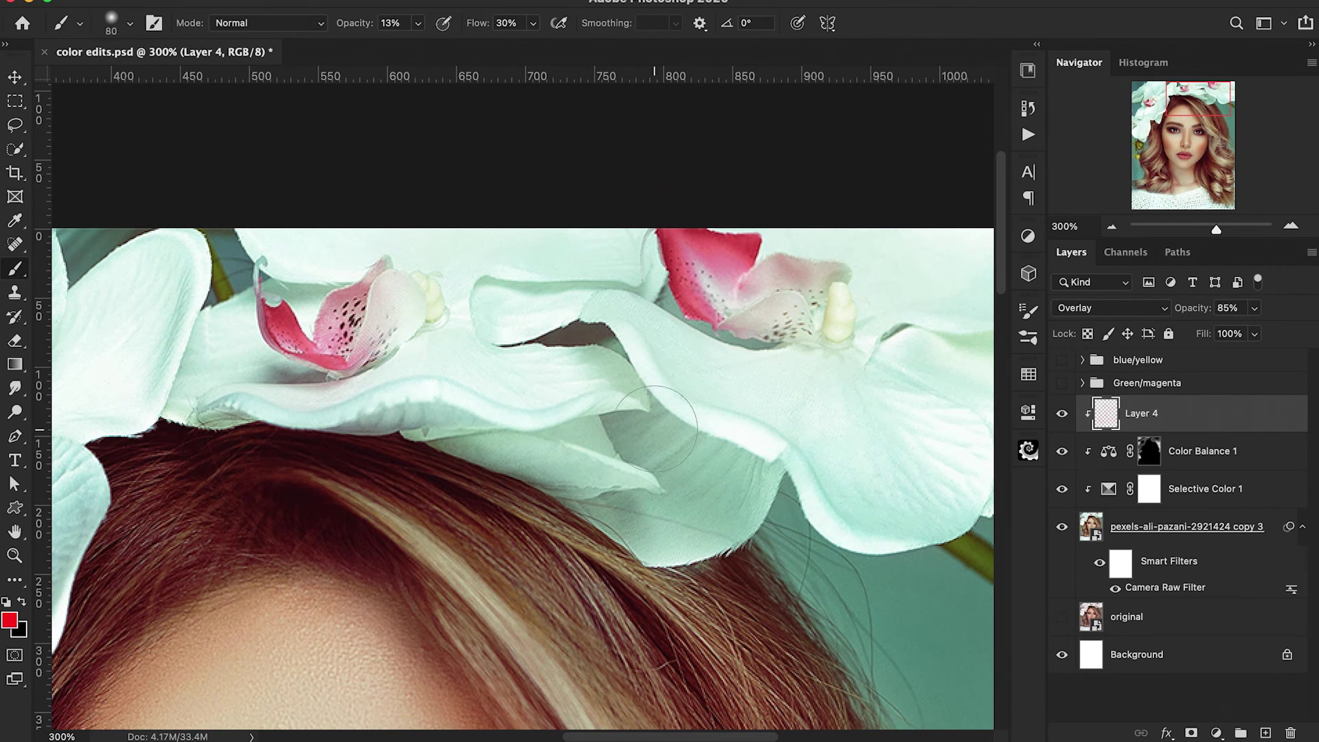
{"action": "key", "text": "bracketleft"}
{"action": "key", "text": "bracketleft"}
{"action": "key", "text": "3"}
{"action": "scroll", "coordinate": [678, 376], "scroll_direction": "up", "scroll_amount": 1}
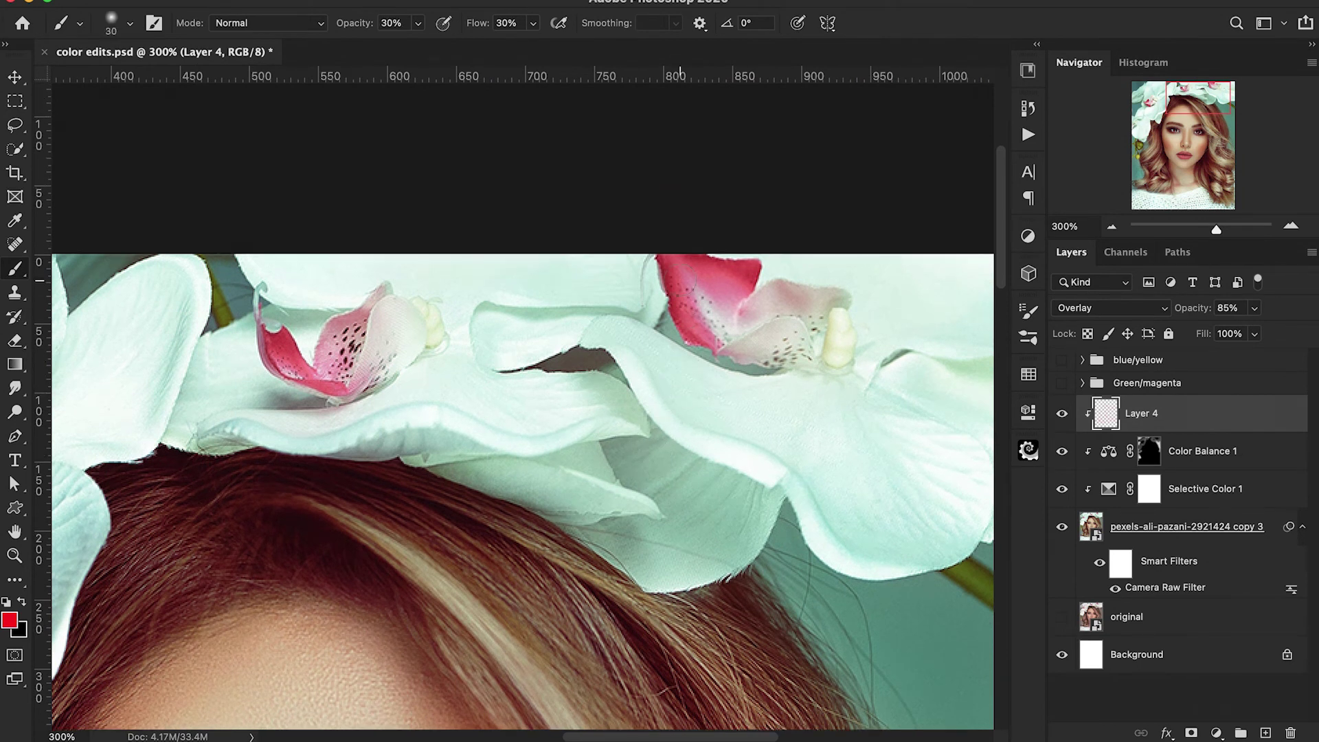
{"action": "mouse_move", "coordinate": [680, 281]}
{"action": "left_mouse_down"}
{"action": "mouse_move", "coordinate": [696, 321]}
{"action": "mouse_move", "coordinate": [676, 264]}
{"action": "mouse_move", "coordinate": [717, 275]}
{"action": "left_mouse_up"}
Step: Paint the pink centers of the remaining orchids toward the left of the flower crown red
{"action": "scroll", "coordinate": [687, 269], "scroll_direction": "left", "scroll_amount": 4}
{"action": "scroll", "coordinate": [687, 269], "scroll_direction": "down", "scroll_amount": 1}
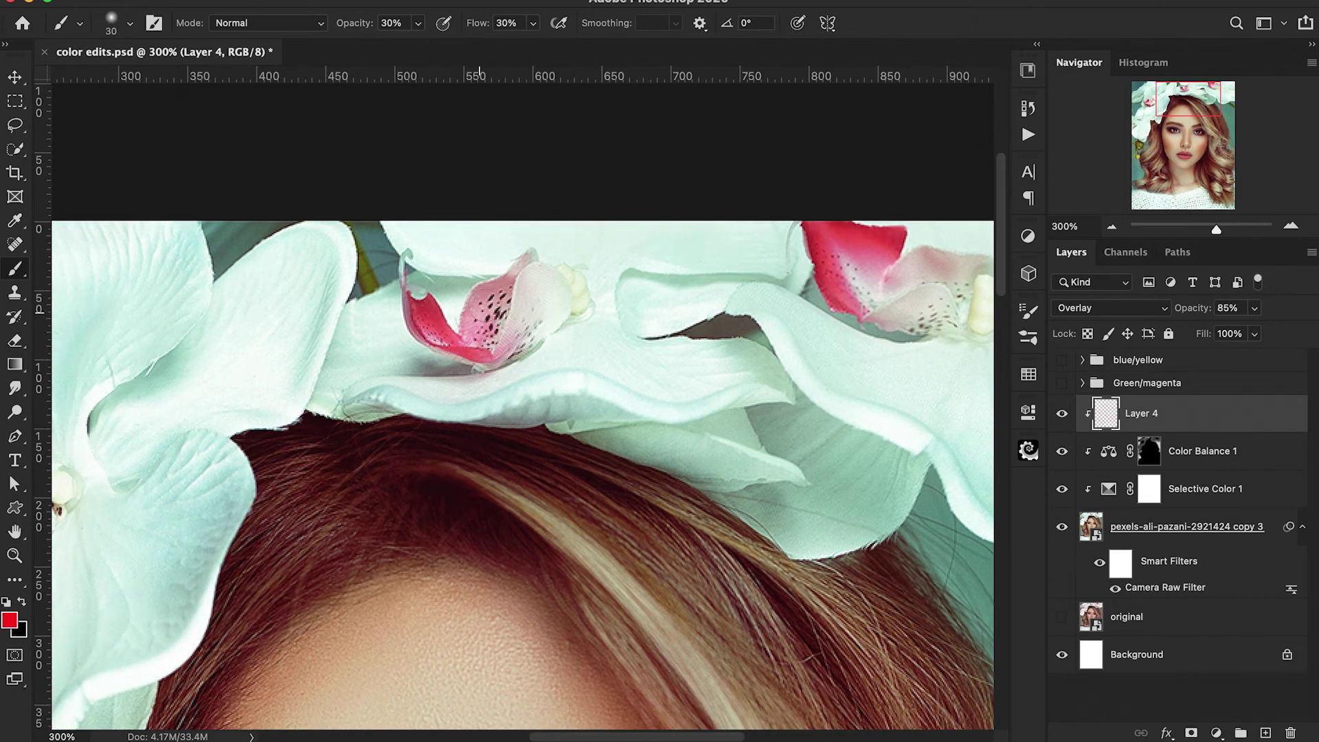
{"action": "scroll", "coordinate": [492, 302], "scroll_direction": "left", "scroll_amount": 9}
{"action": "scroll", "coordinate": [493, 302], "scroll_direction": "down", "scroll_amount": 1}
{"action": "mouse_move", "coordinate": [263, 467]}
{"action": "left_mouse_down"}
{"action": "mouse_move", "coordinate": [241, 510]}
{"action": "mouse_move", "coordinate": [292, 536]}
{"action": "left_mouse_up"}
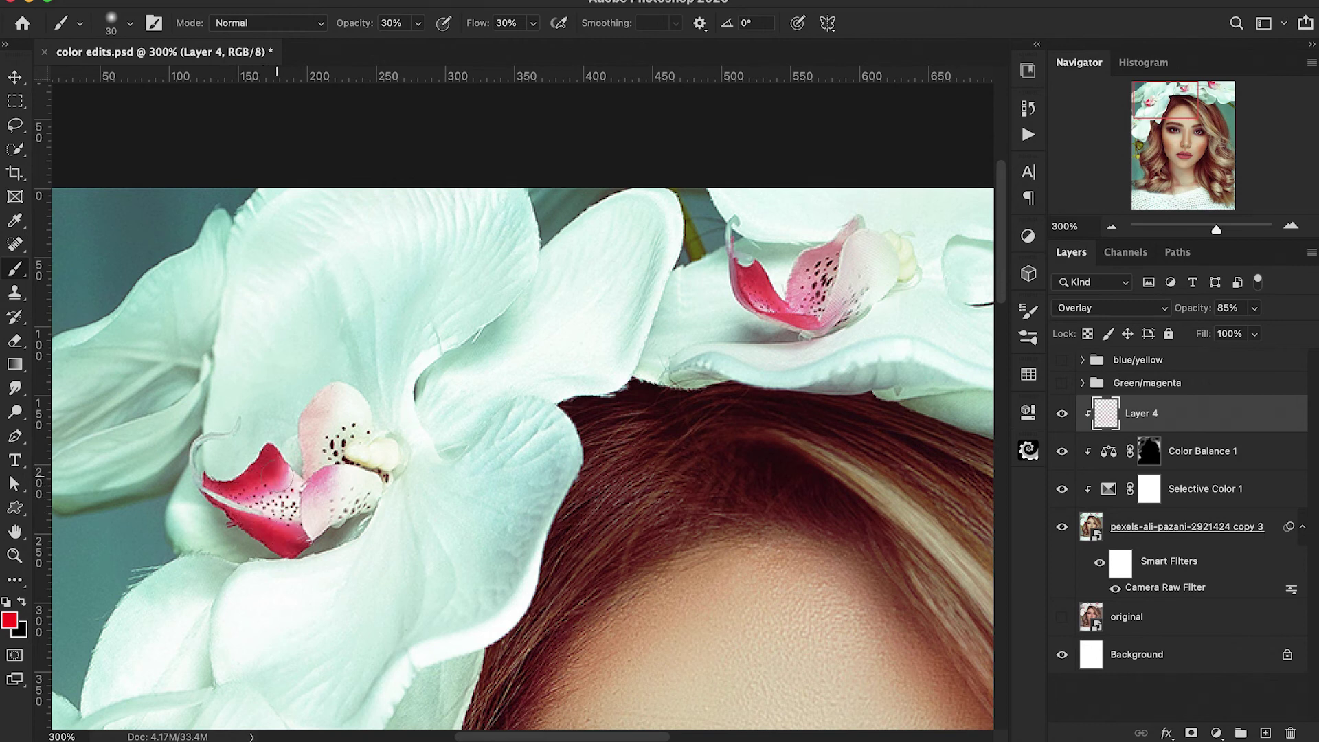
{"action": "key", "text": "super+minus"}
{"action": "key", "text": "super+minus"}
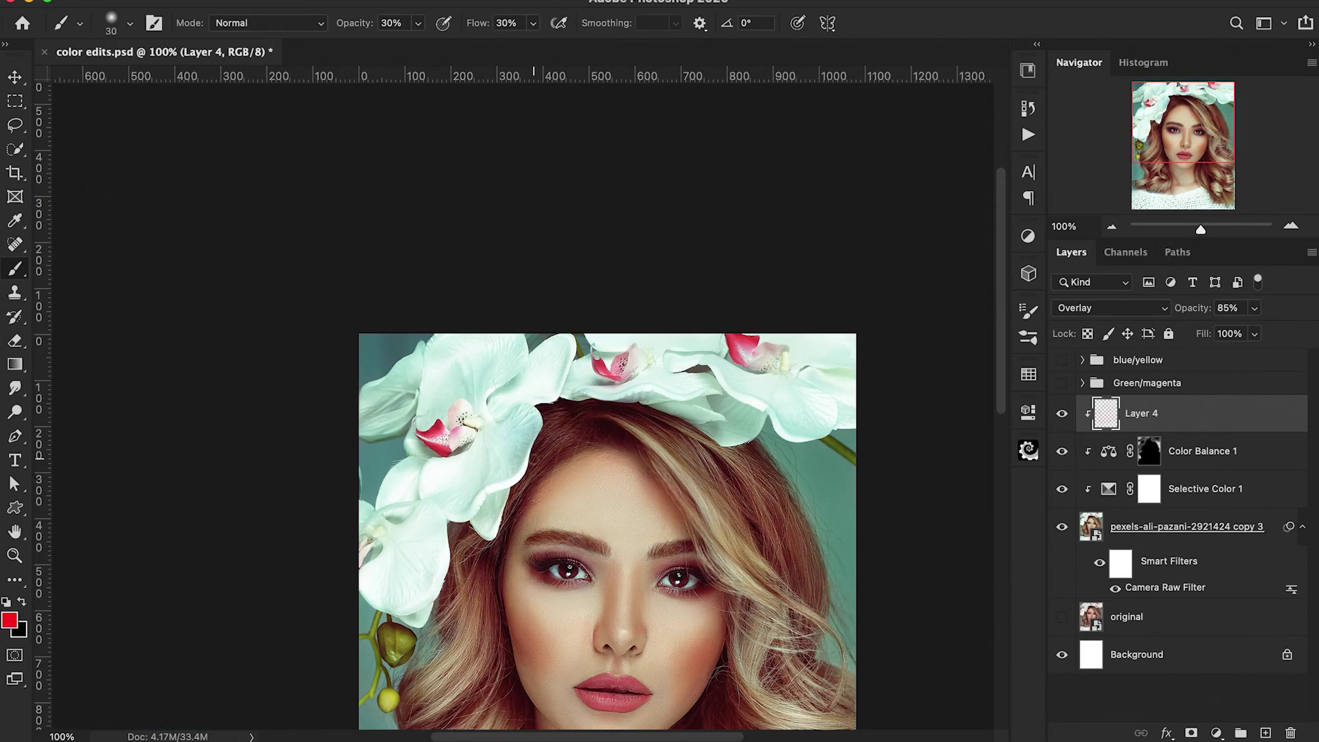
{"action": "scroll", "coordinate": [817, 505], "scroll_direction": "down", "scroll_amount": 3}
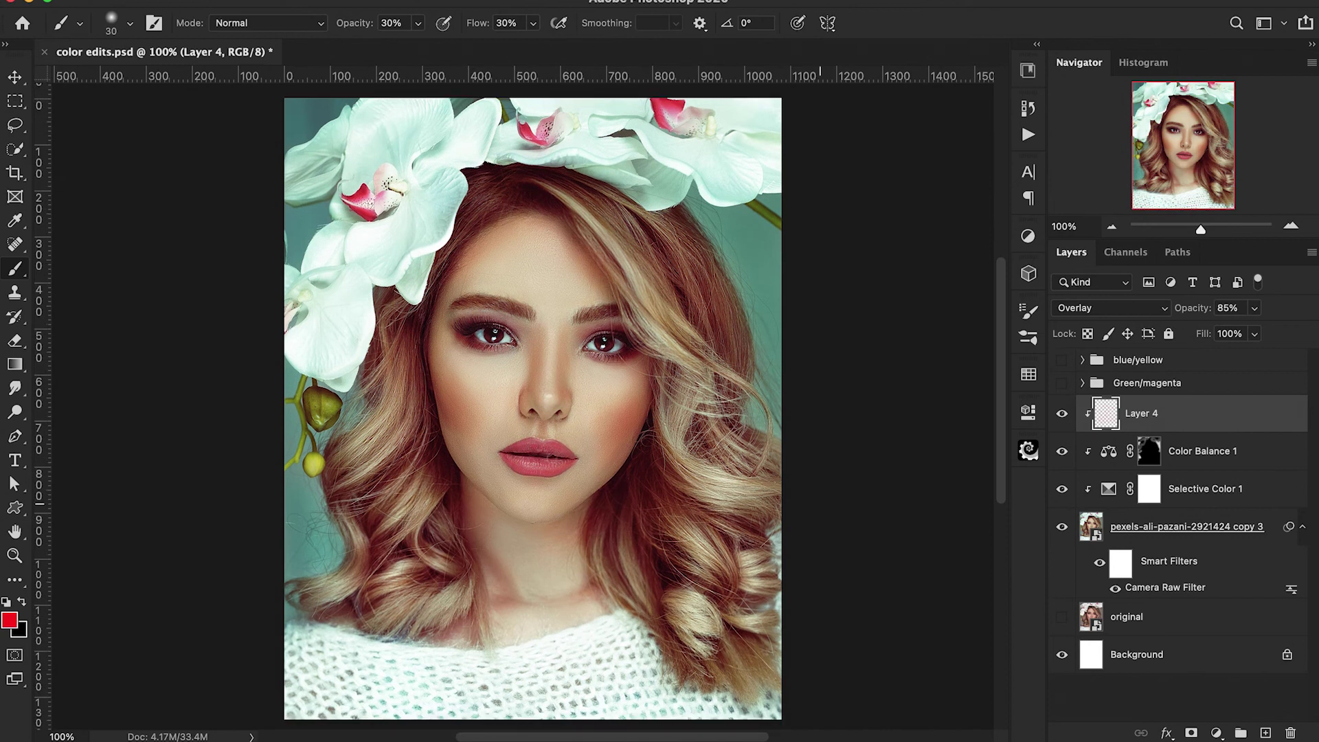
Step: Add a Vibrance adjustment layer clipped above the red Overlay layer and raise its vibrance slightly
{"action": "left_click", "coordinate": [1218, 733]}
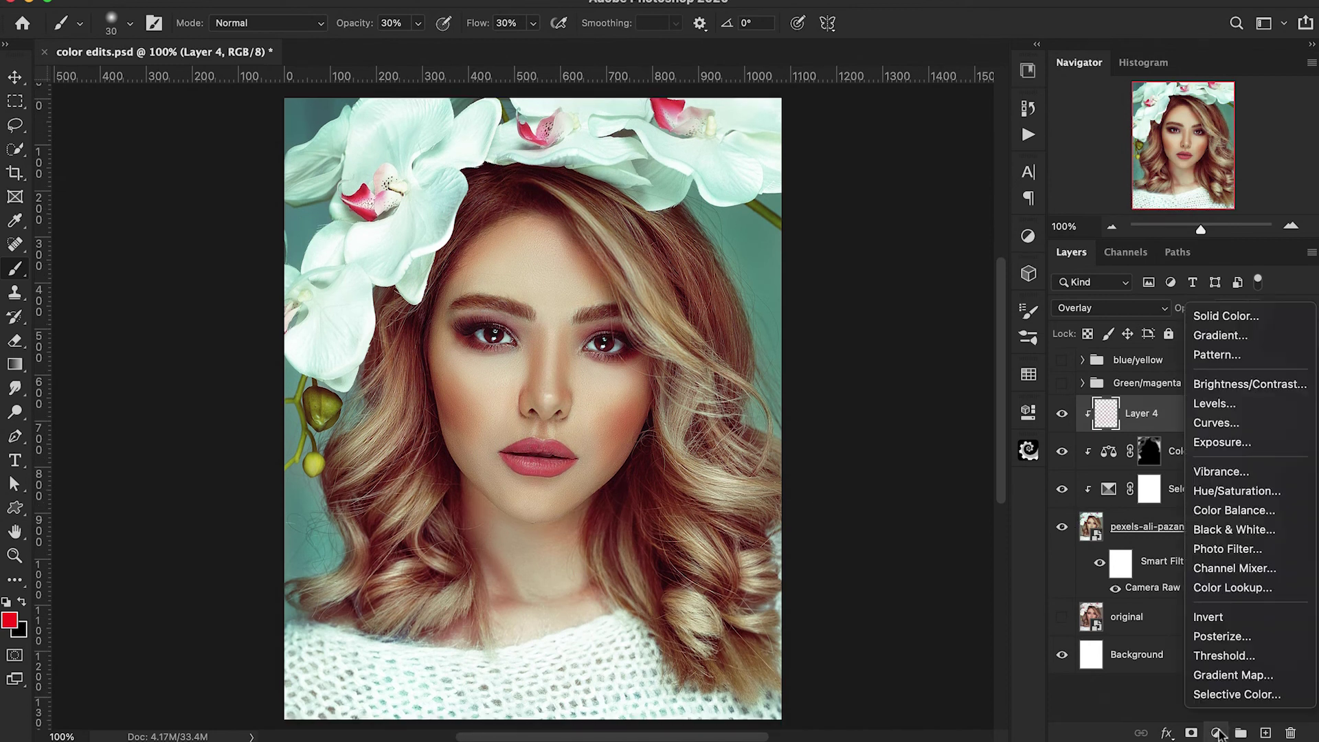
{"action": "left_click", "coordinate": [1228, 479]}
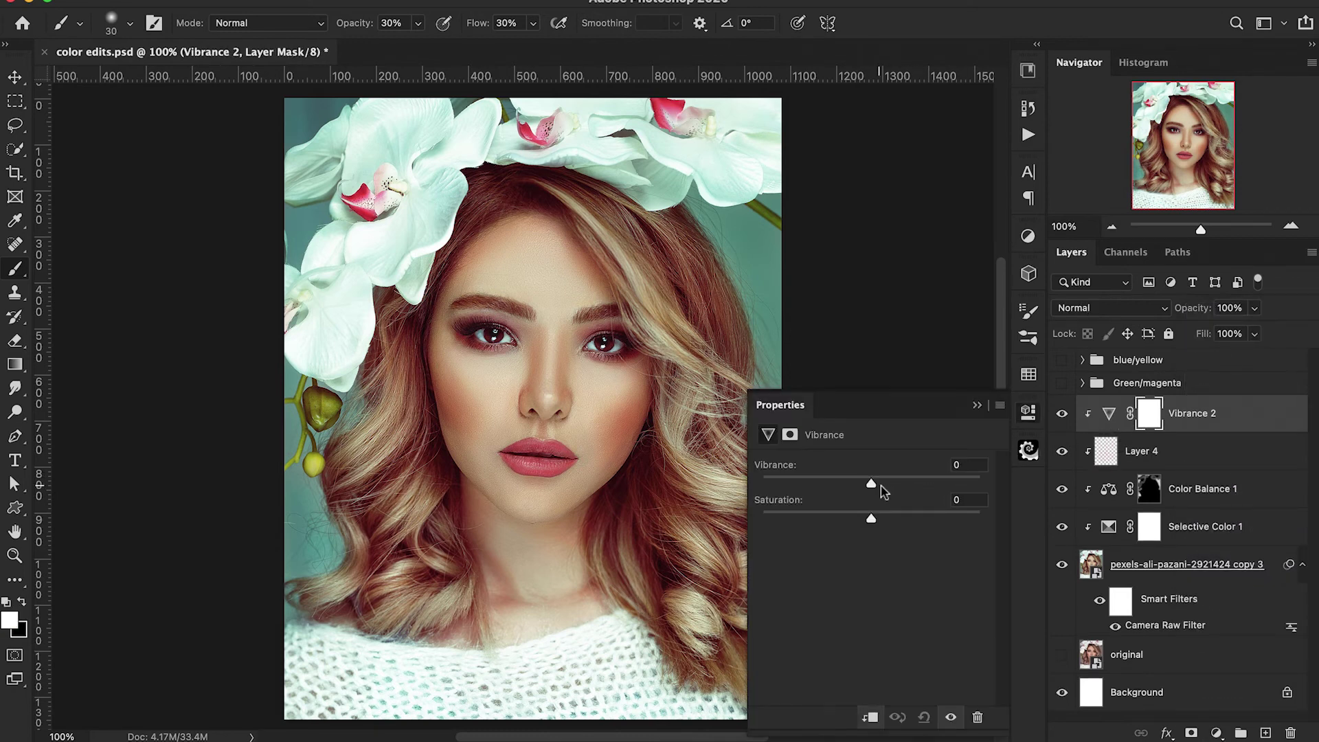
{"action": "left_click_drag", "start_coordinate": [873, 486], "coordinate": [893, 488]}
{"action": "left_click", "coordinate": [977, 405]}
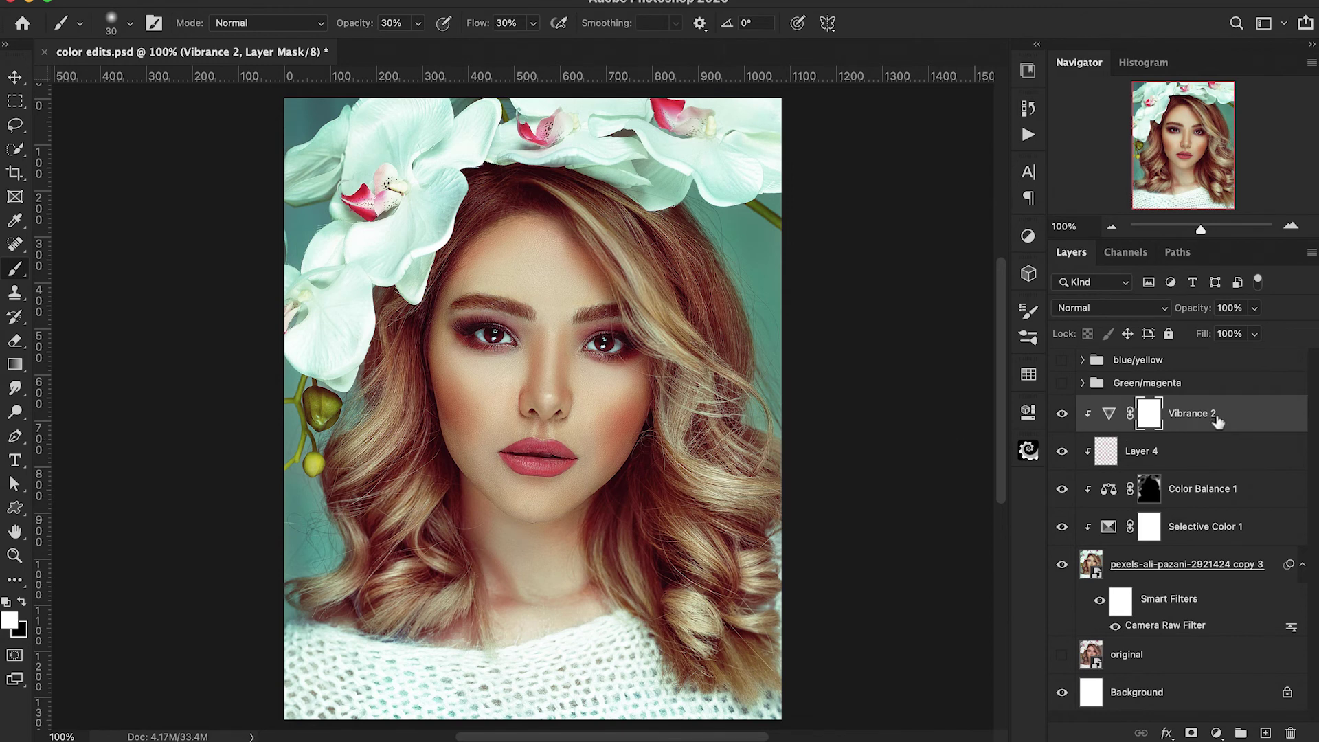
Step: Group the layers from Vibrance 2 down to the portrait copy 3 smart object and name the group cyan/red
{"action": "key", "text": "super+2"}
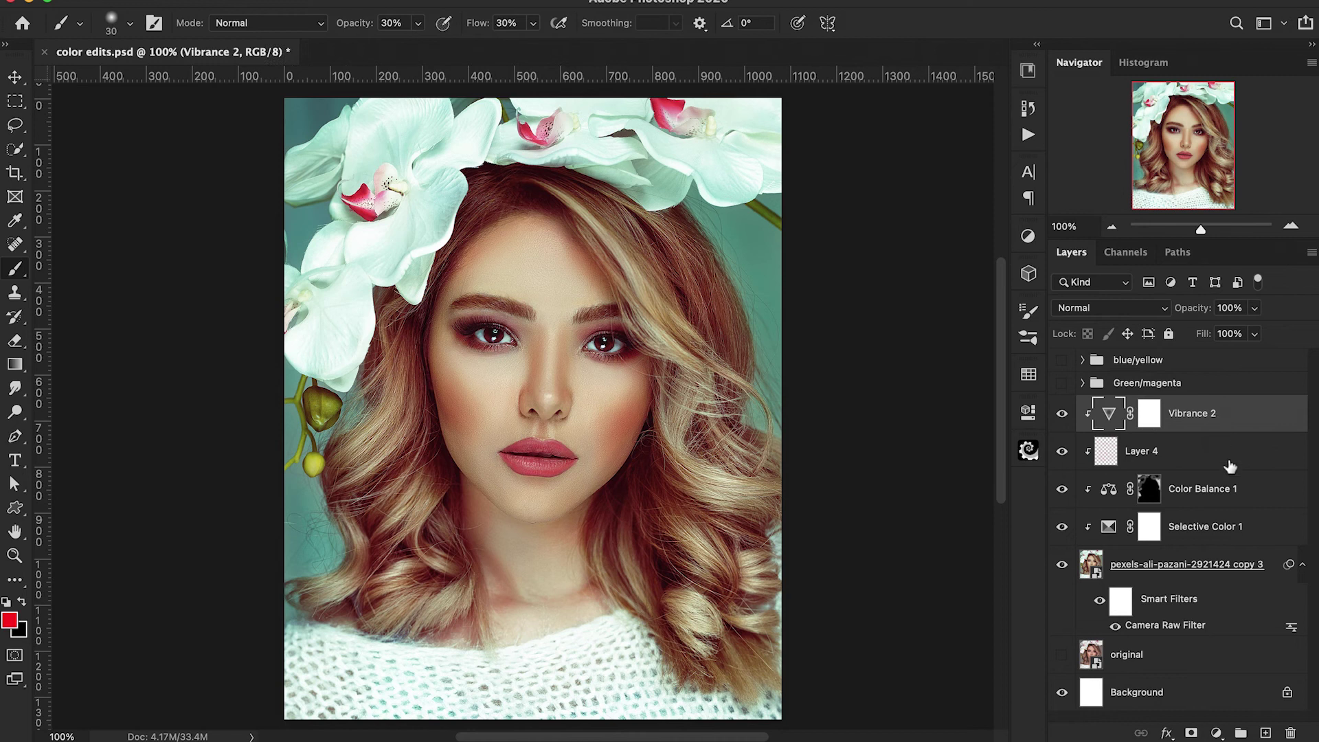
{"action": "left_click", "coordinate": [1270, 573], "text": "shift"}
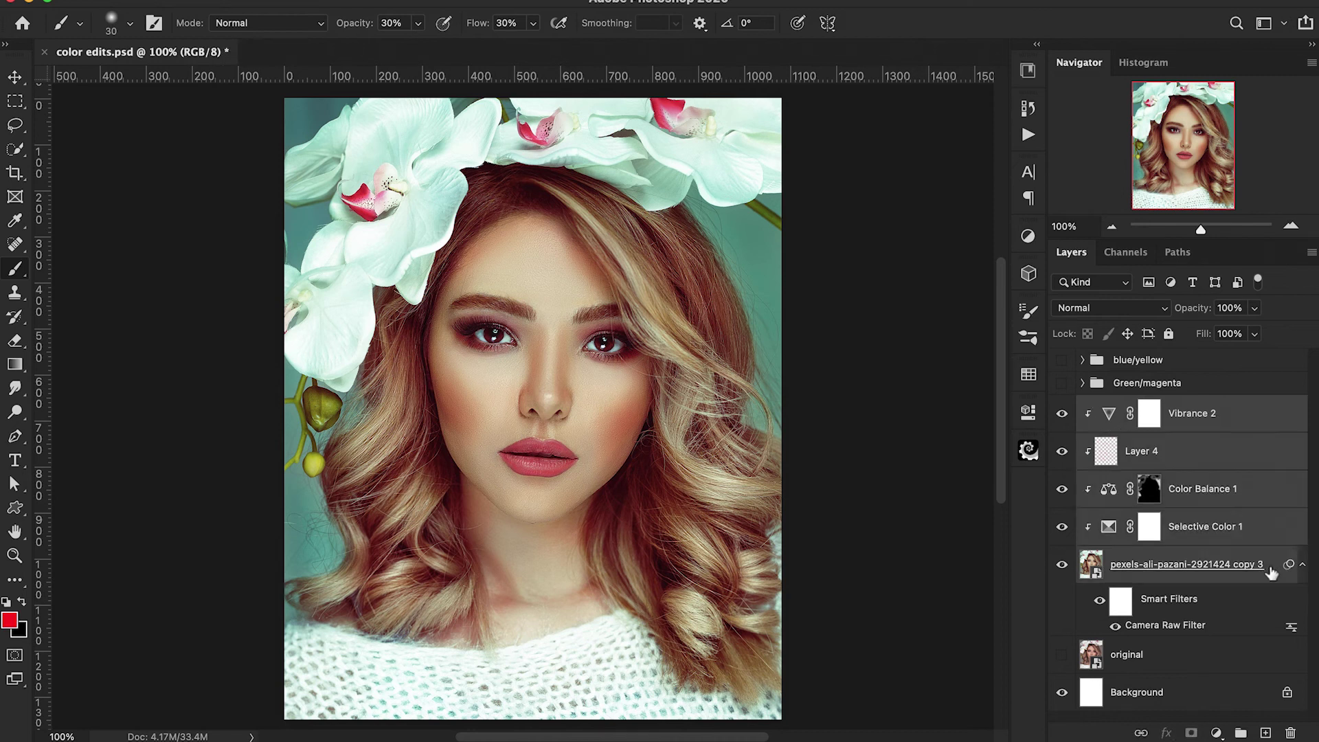
{"action": "key", "text": "super+g"}
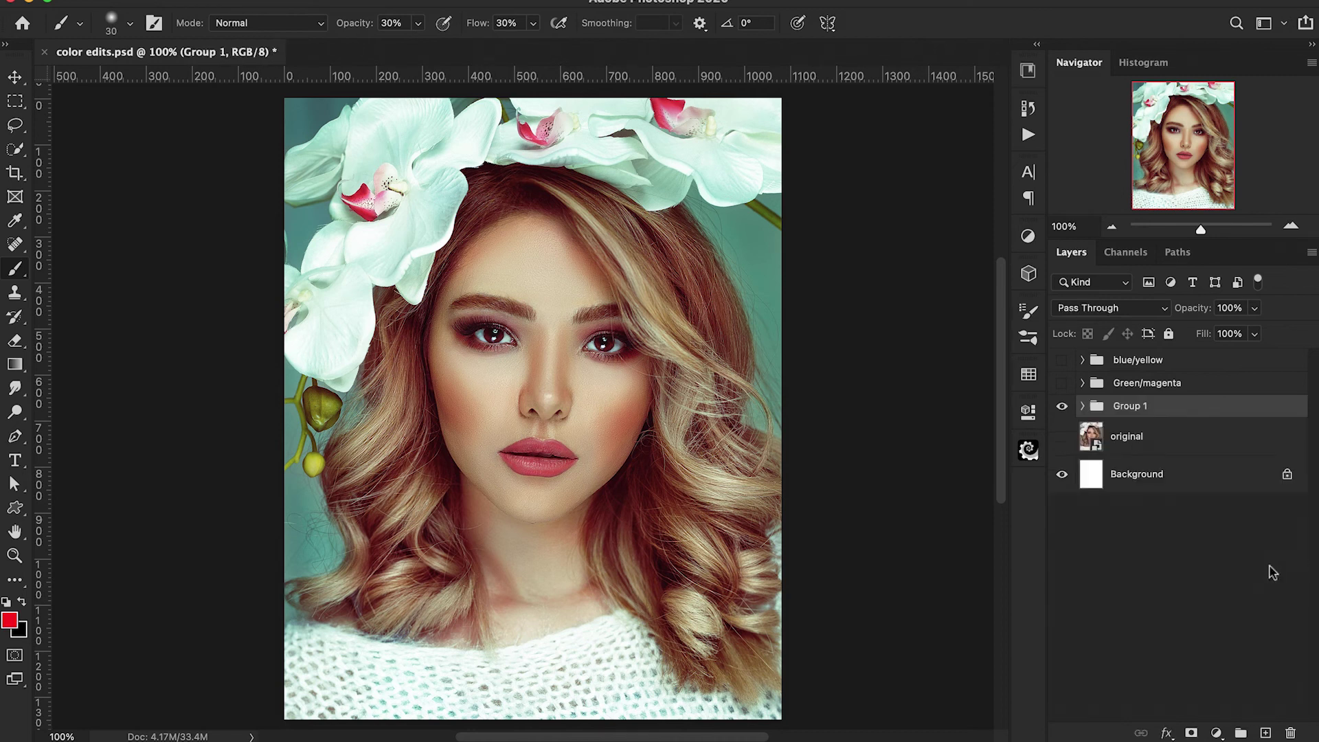
{"action": "double_click", "coordinate": [1135, 406]}
{"action": "type", "text": "cyan/red"}
{"action": "key", "text": "Return"}
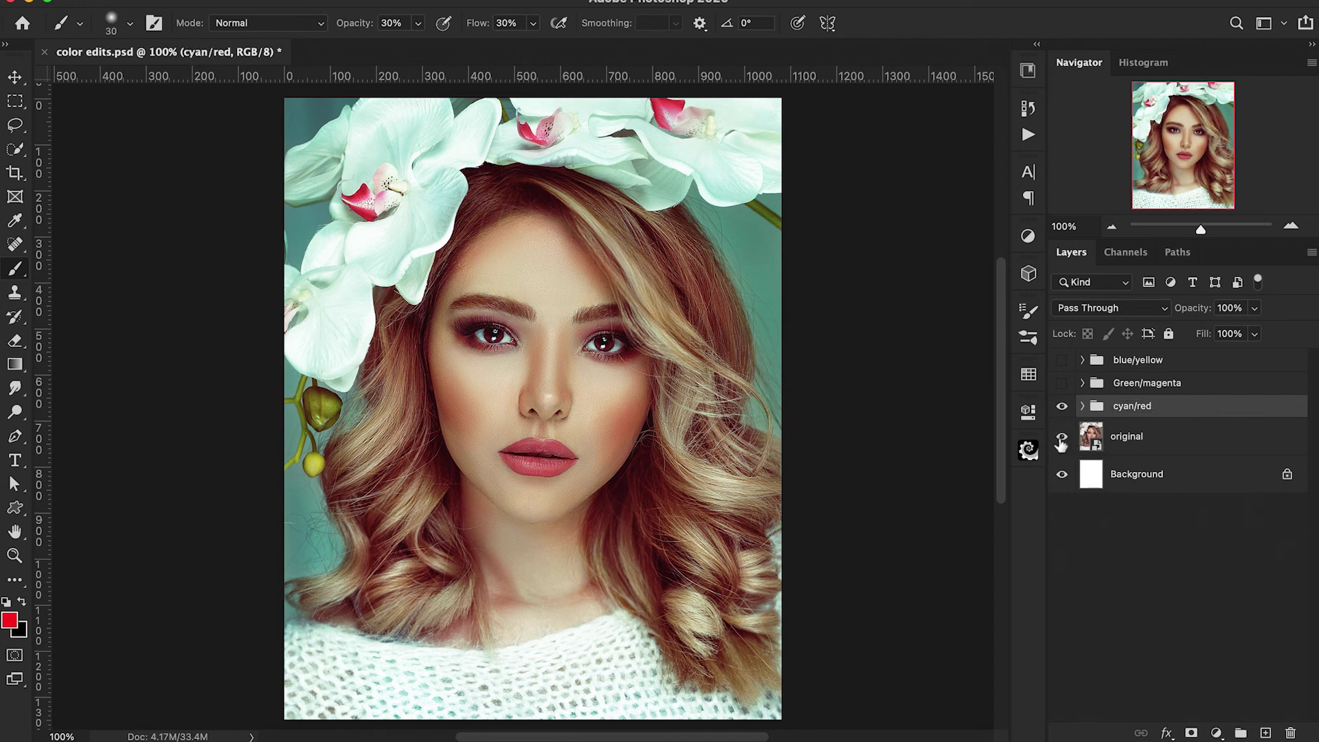
Step: Compare the original portrait with the graded version by hiding and showing the cyan/red group twice
{"action": "left_click", "coordinate": [1062, 407]}
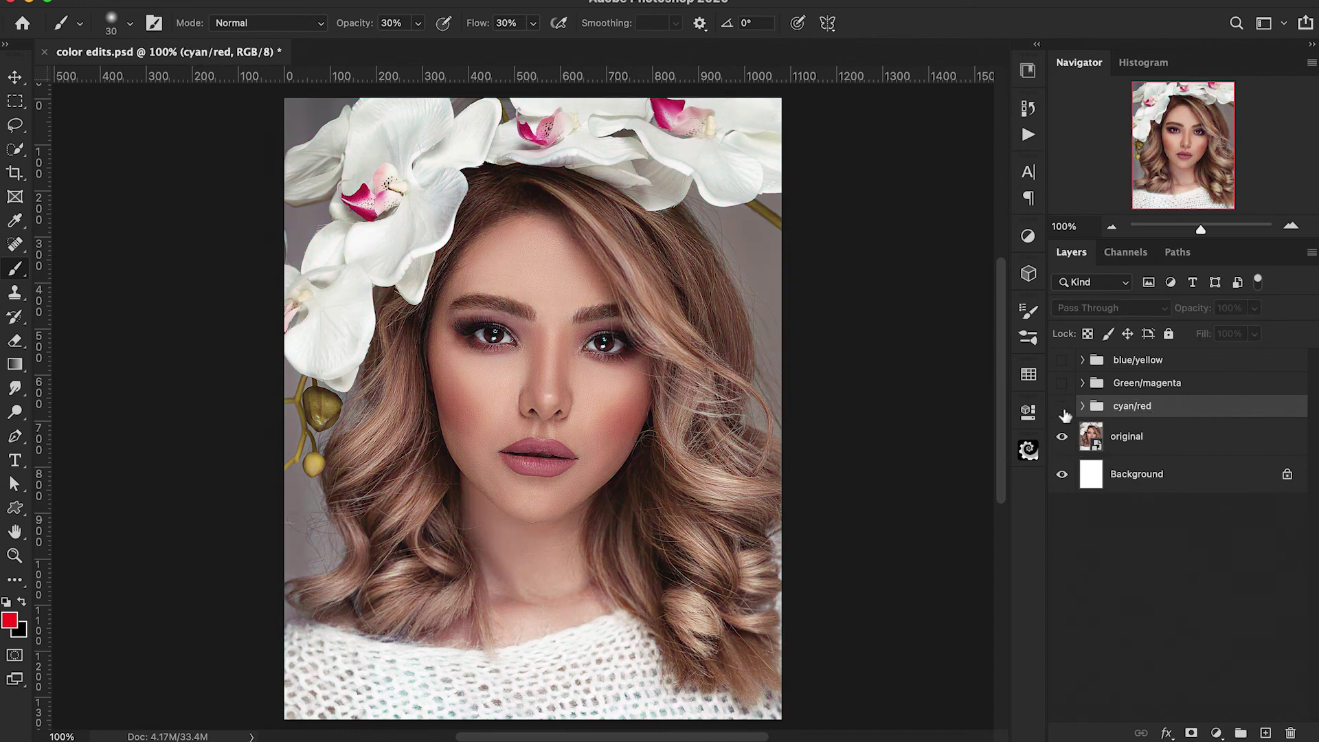
{"action": "left_click", "coordinate": [1062, 407]}
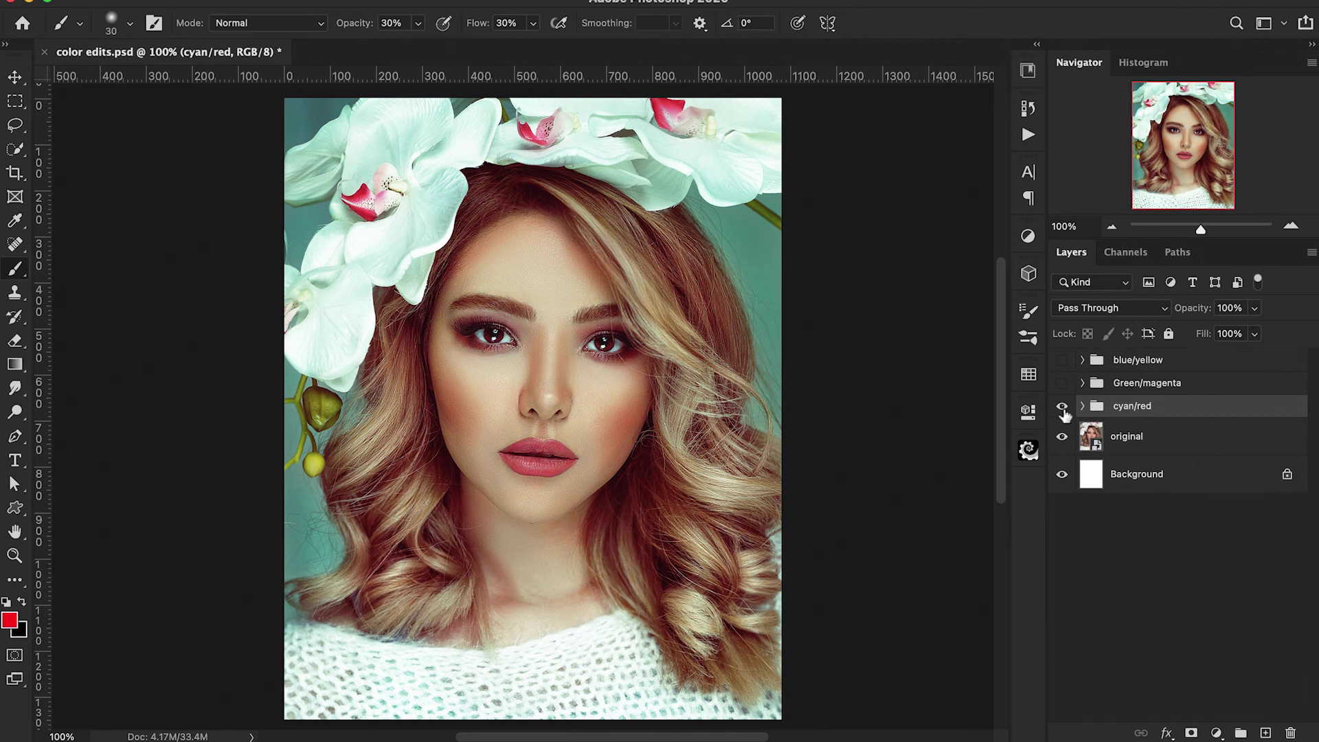
{"action": "left_click", "coordinate": [1062, 407]}
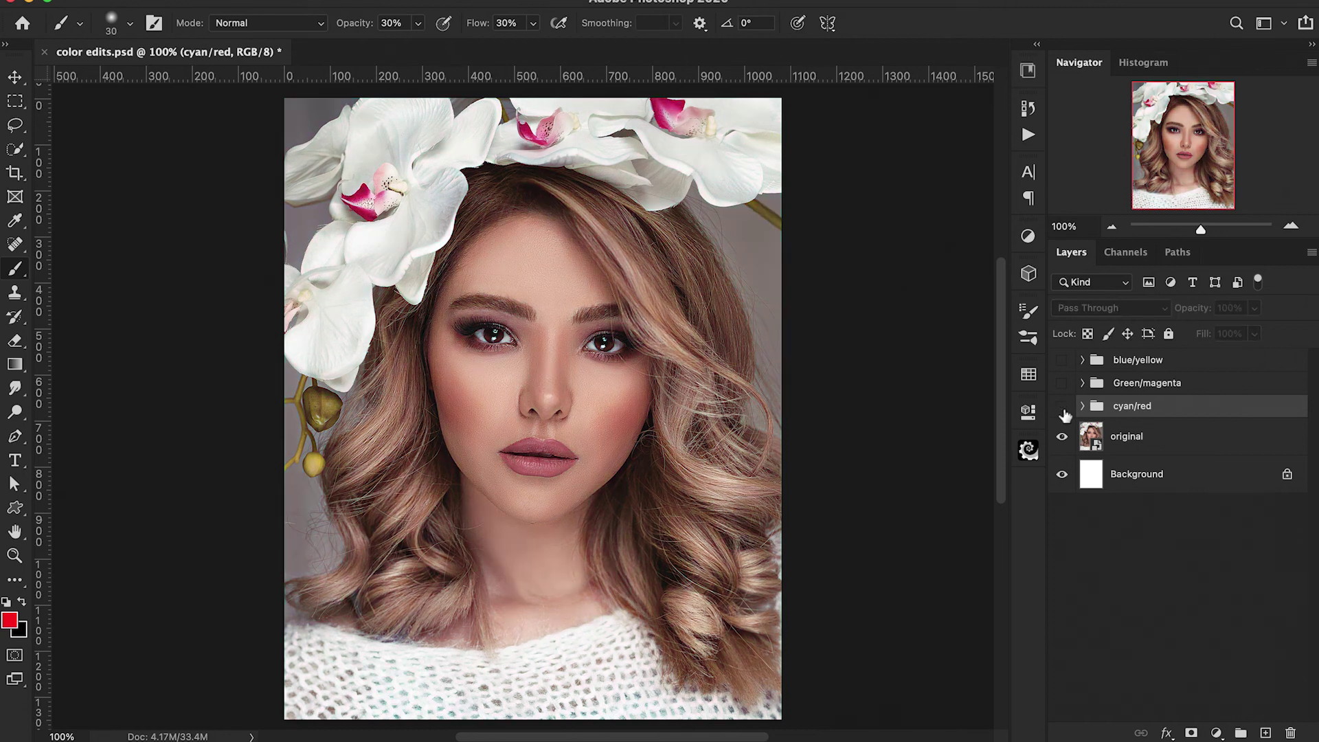
{"action": "left_click", "coordinate": [1062, 407]}
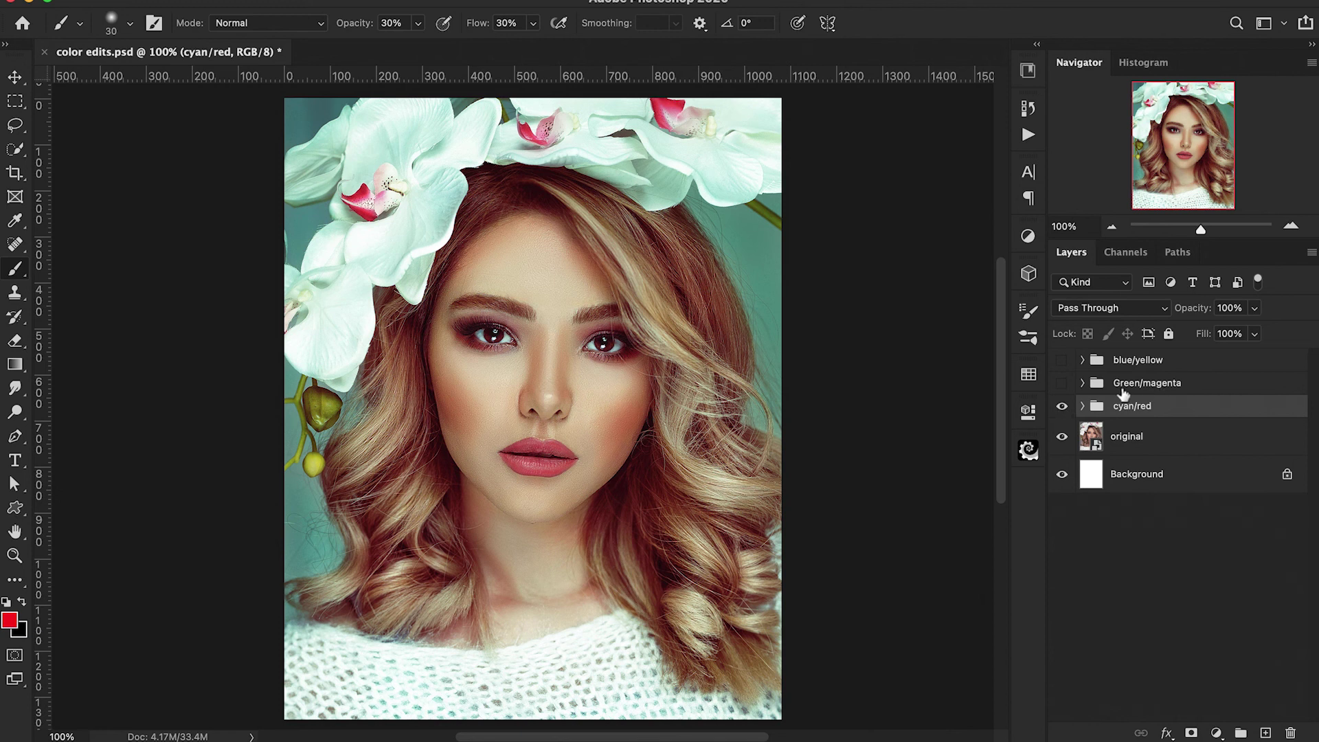
Step: Preview the Green/magenta and blue/yellow groups in turn, and hide both so only the cyan/red grade shows
{"action": "left_click", "coordinate": [1062, 390]}
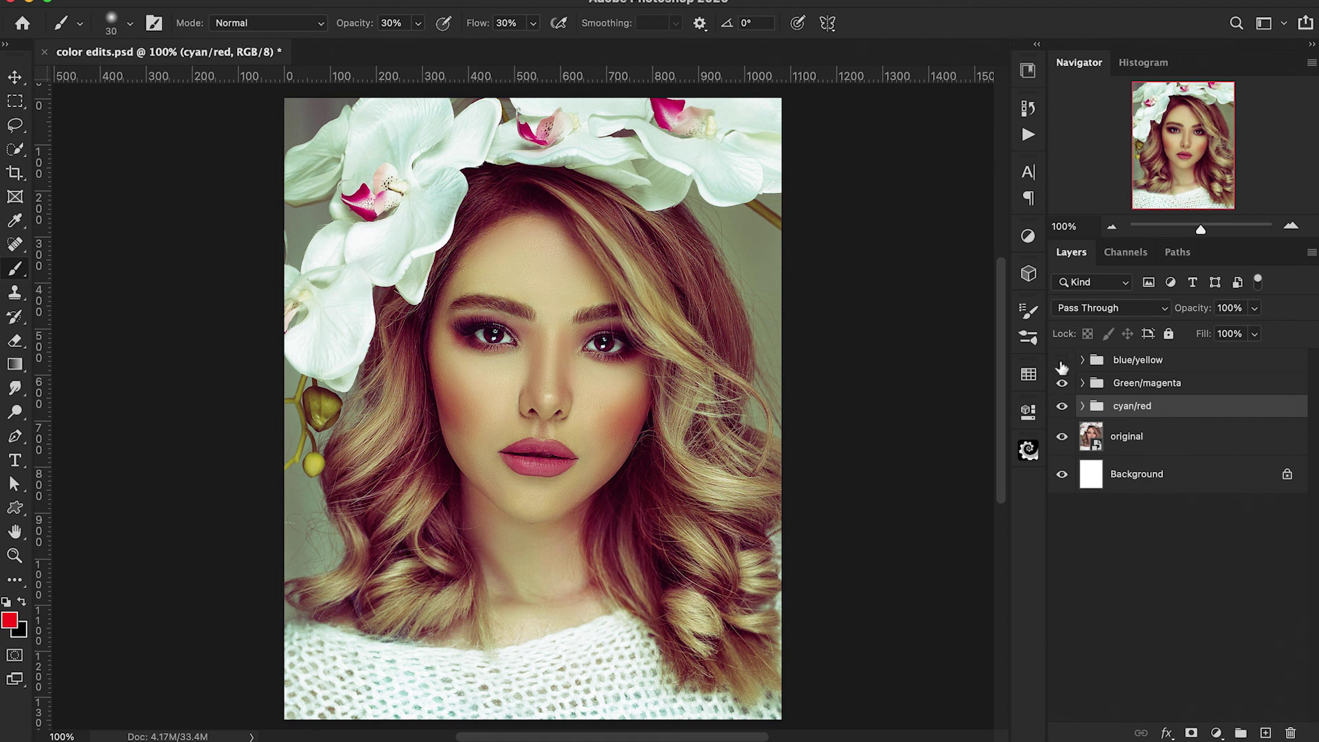
{"action": "left_click", "coordinate": [1062, 361]}
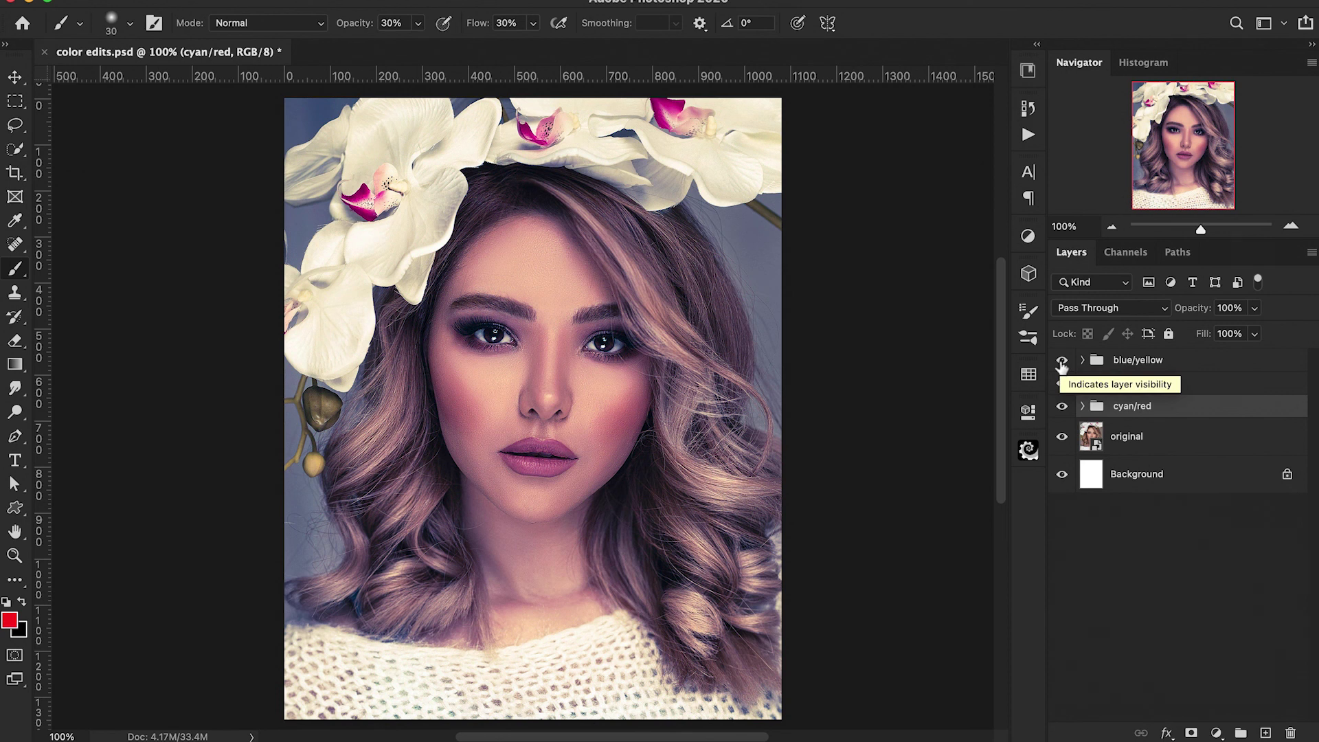
{"action": "left_click", "coordinate": [1062, 361]}
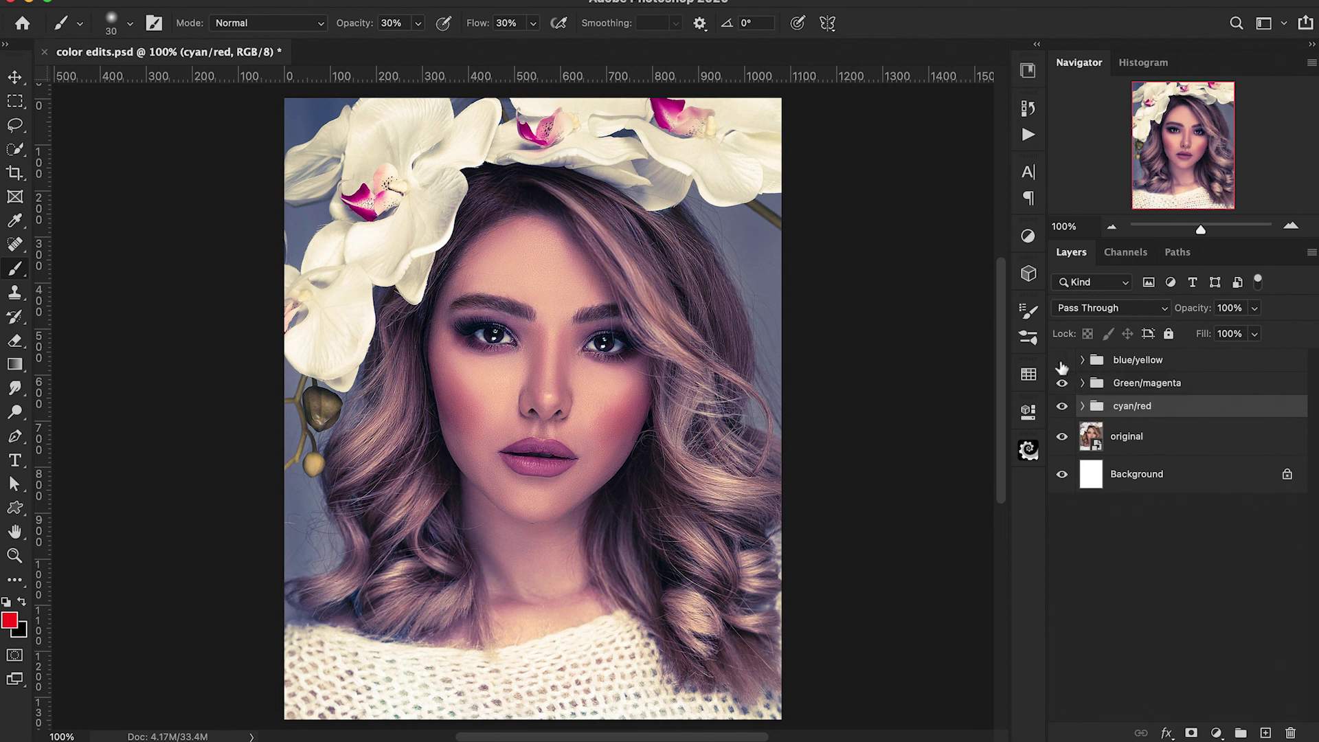
{"action": "left_click", "coordinate": [1062, 382]}
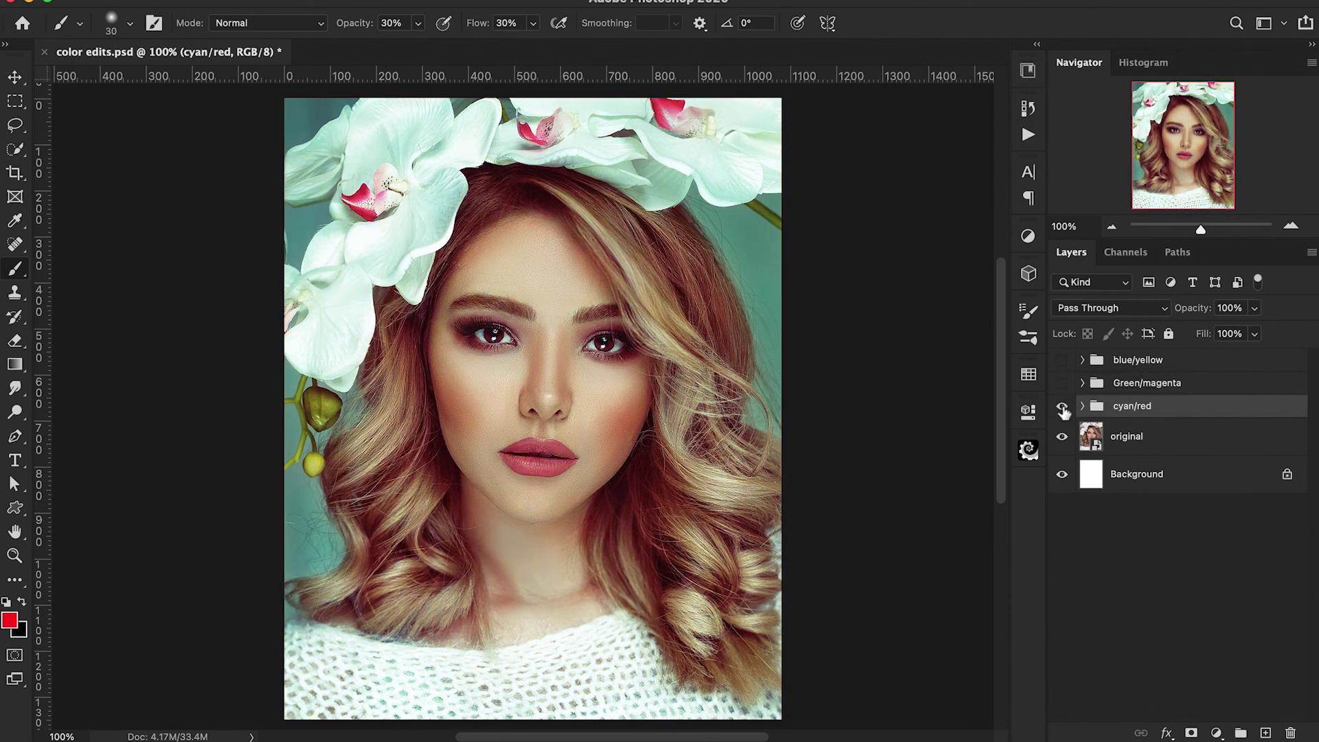